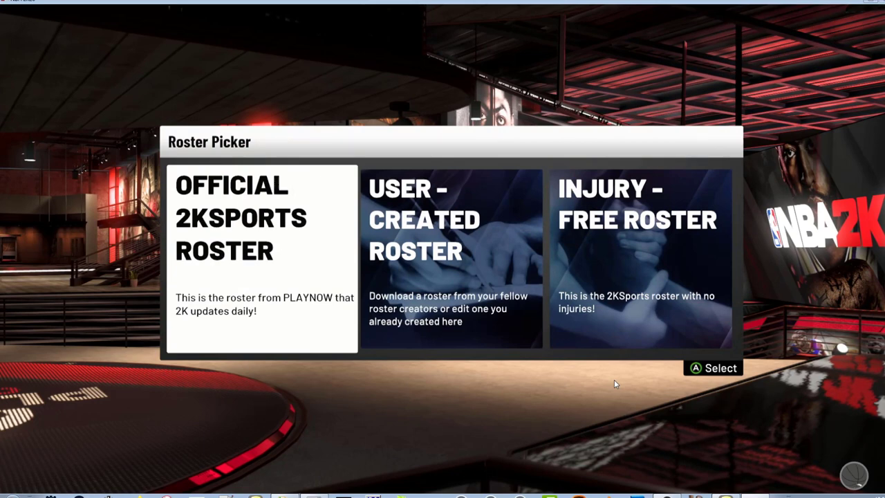
Open the Philadelphia 76ers roster in Roster Creator, bringing up the save-or-exit prompt.
{"action": "key", "text": "Escape"}
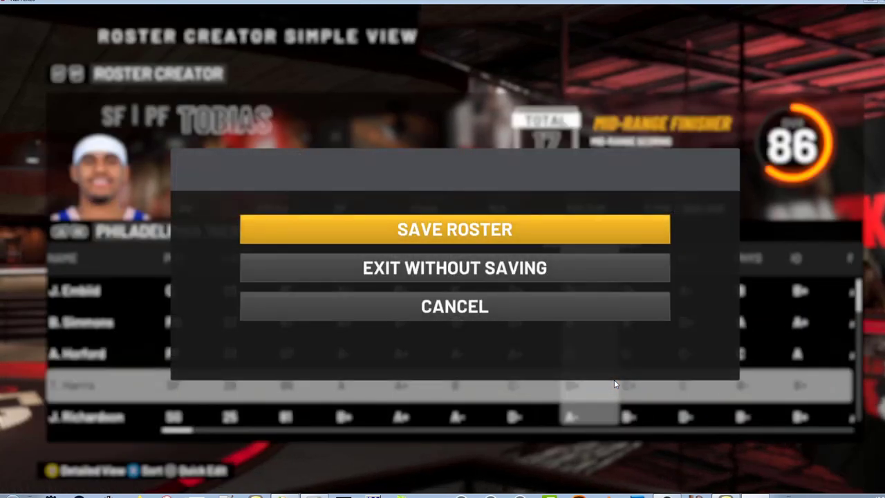
Cancel the exit prompt and switch to Quick Edit detailed view filtered to centers.
{"action": "key", "text": "Down"}
{"action": "key", "text": "Down"}
{"action": "key", "text": "Up"}
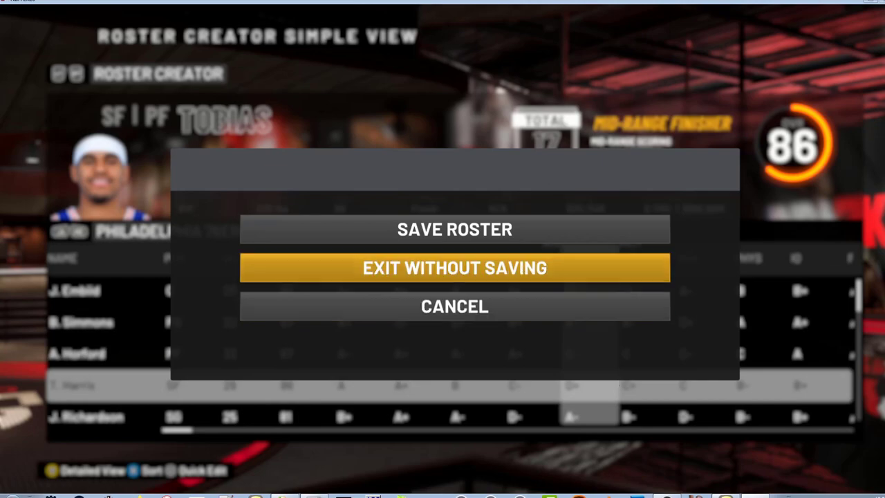
{"action": "key", "text": "Down"}
{"action": "key", "text": "Return"}
{"action": "key", "text": "Up"}
{"action": "key", "text": "Up"}
{"action": "key", "text": "Up"}
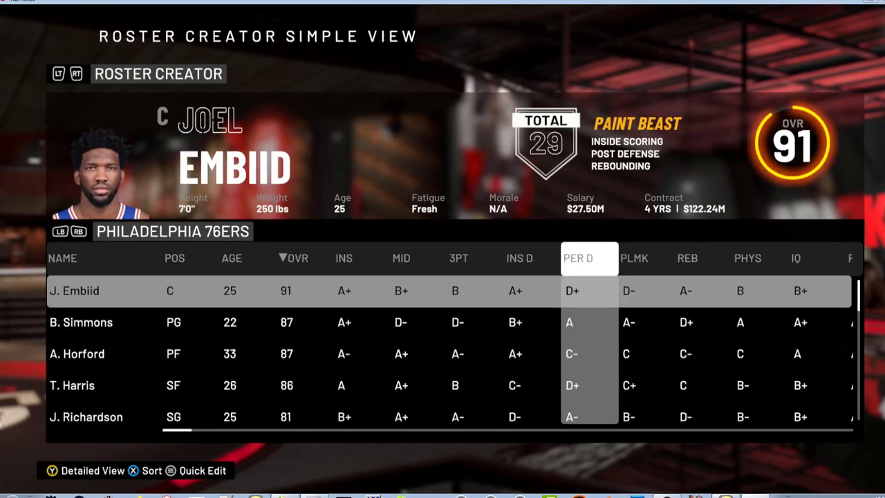
{"action": "key", "text": "q"}
{"action": "key", "text": "Return"}
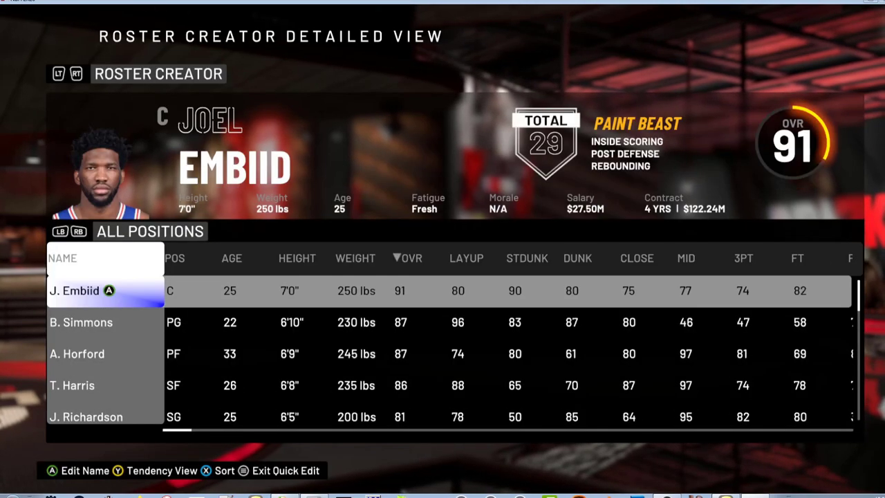
{"action": "key", "text": "q"}
Rename the top-rated center to first name J and last name Testing.
{"action": "key", "text": "Return"}
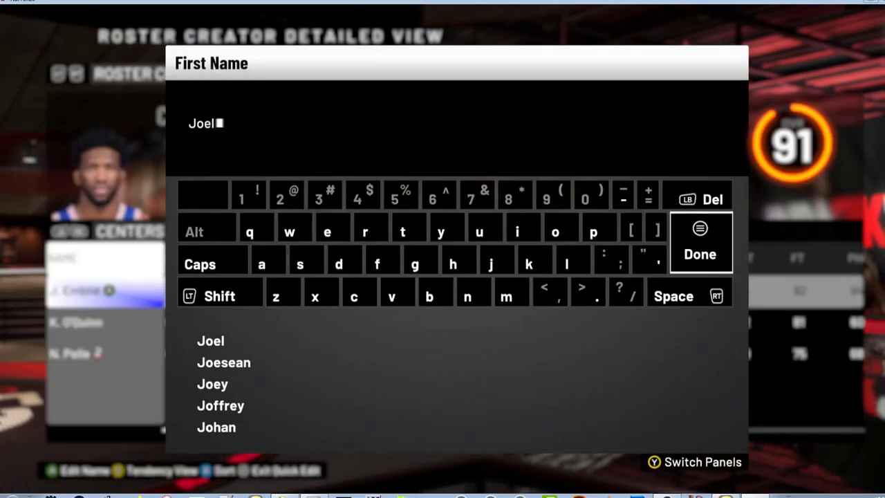
{"action": "key", "text": "BackSpace"}
{"action": "key", "text": "BackSpace"}
{"action": "key", "text": "BackSpace"}
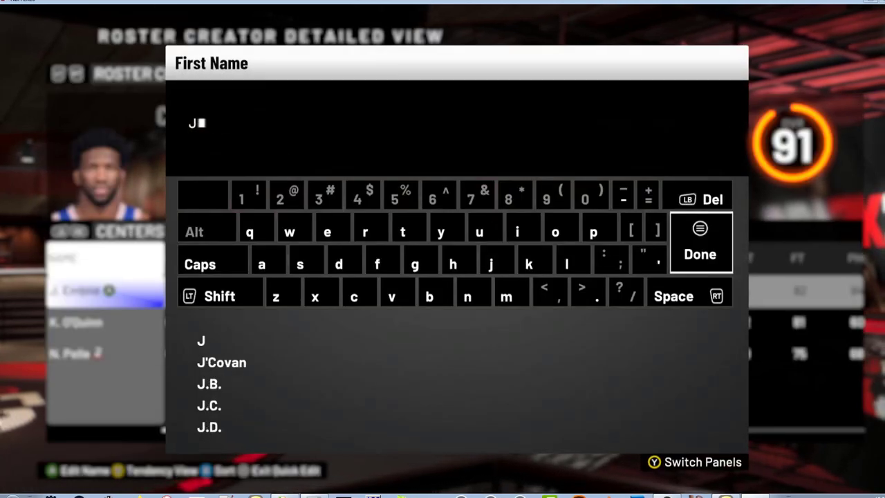
{"action": "key", "text": "Return"}
{"action": "key", "text": "BackSpace"}
{"action": "key", "text": "BackSpace"}
{"action": "key", "text": "BackSpace"}
{"action": "key", "text": "BackSpace"}
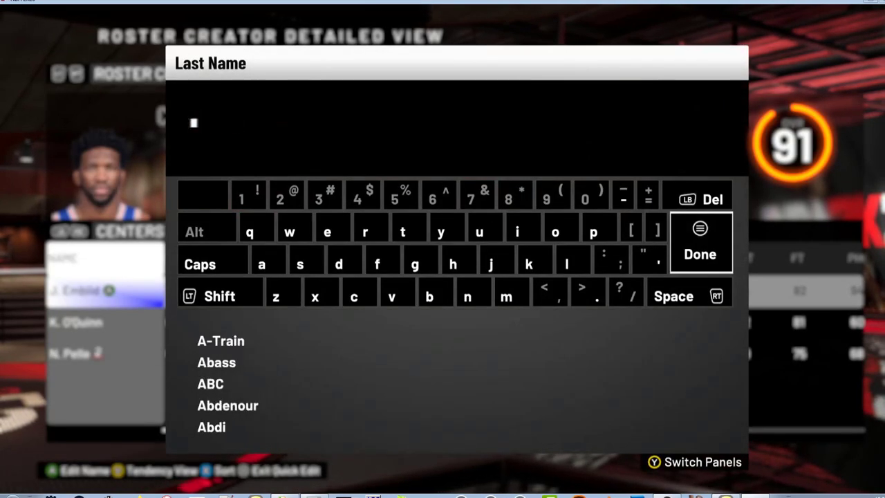
{"action": "type", "text": "Testing"}
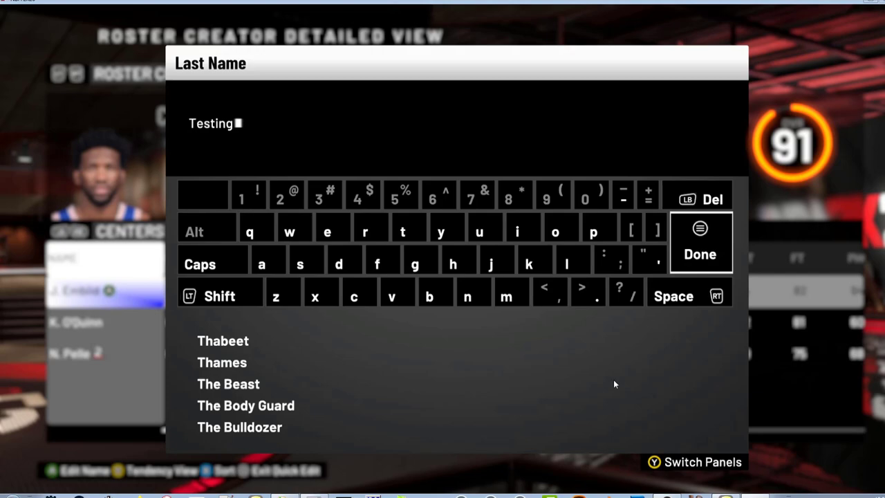
{"action": "key", "text": "Return"}
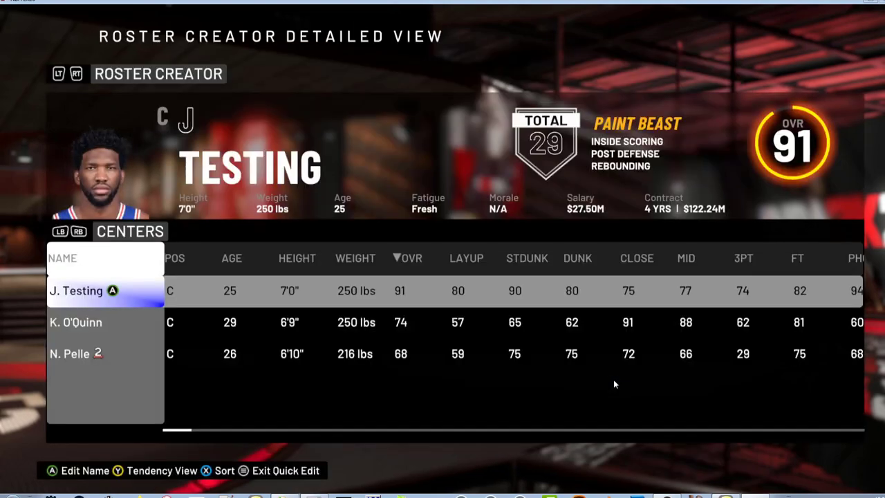
{"action": "key", "text": "Escape"}
Return to the full 76ers list and choose to save the roster as a new file.
{"action": "key", "text": "Return"}
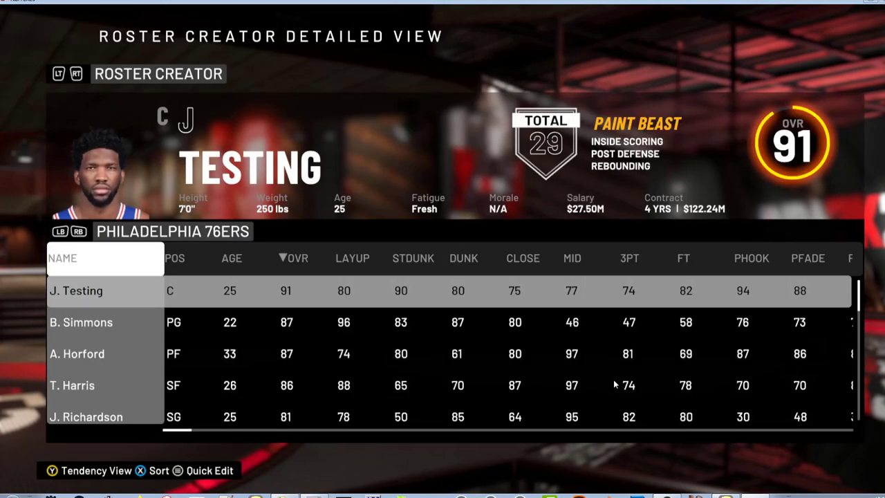
{"action": "key", "text": "Down"}
{"action": "key", "text": "Up"}
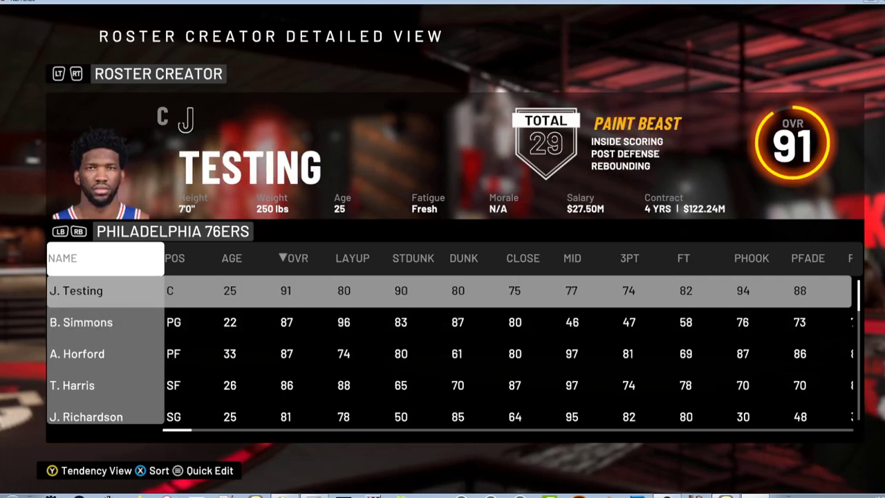
{"action": "key", "text": "Escape"}
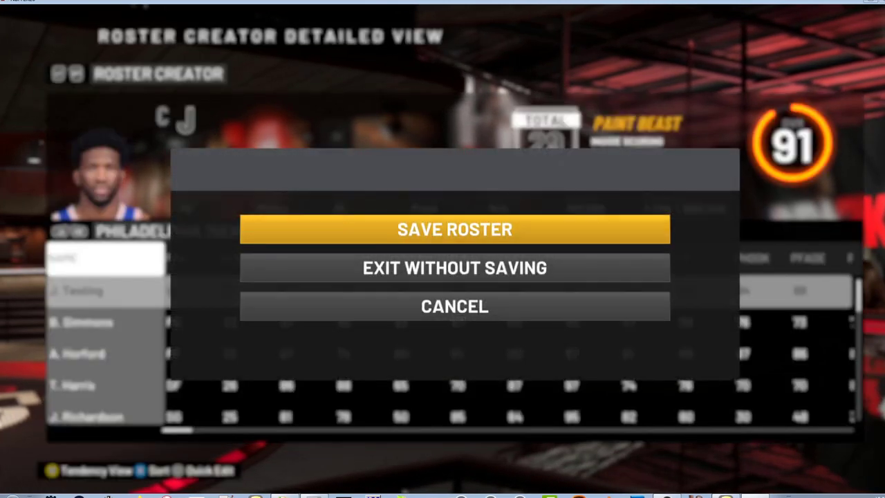
{"action": "key", "text": "Escape"}
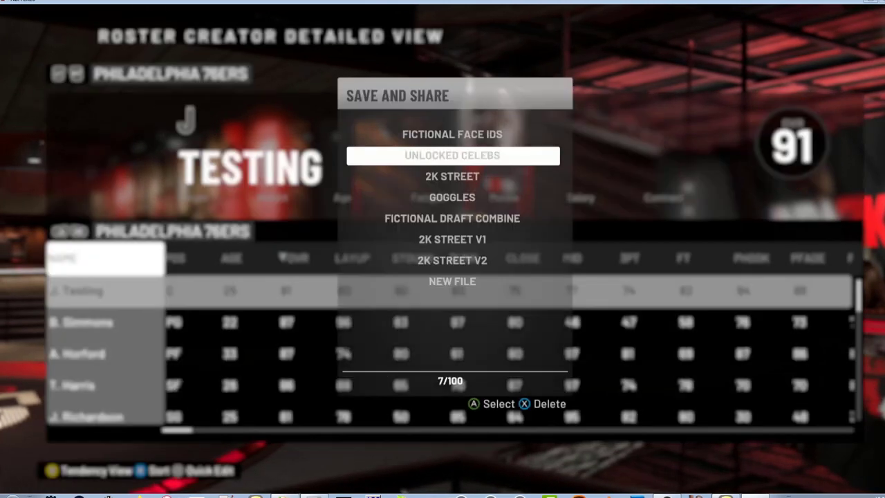
{"action": "key", "text": "Down"}
{"action": "key", "text": "Up"}
{"action": "key", "text": "Down"}
{"action": "key", "text": "Down"}
{"action": "key", "text": "Down"}
{"action": "key", "text": "Down"}
{"action": "key", "text": "Down"}
{"action": "key", "text": "Down"}
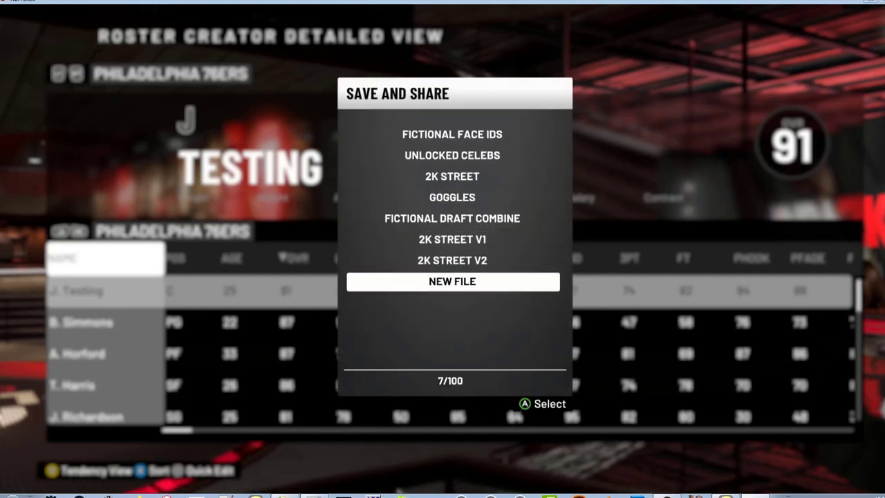
{"action": "key", "text": "Return"}
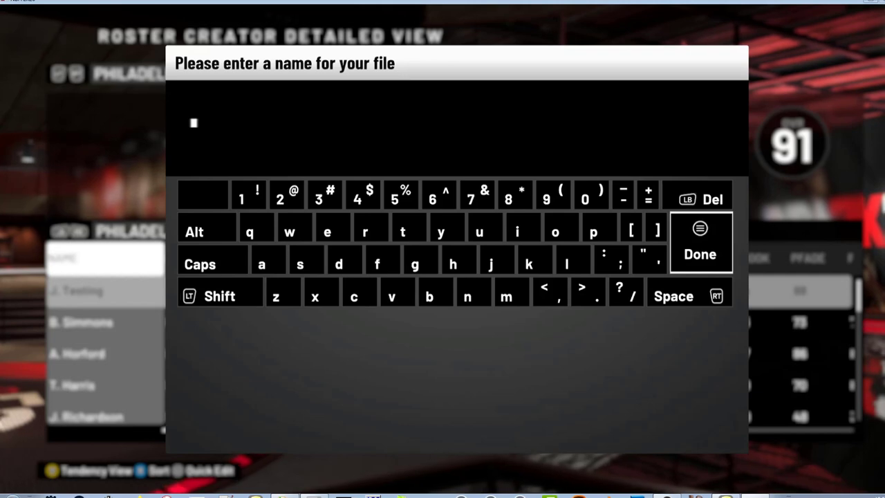
Enter NEW OFFLINE ROSTER as the file name, then bring File Explorer over the game.
{"action": "type", "text": "NEW O"}
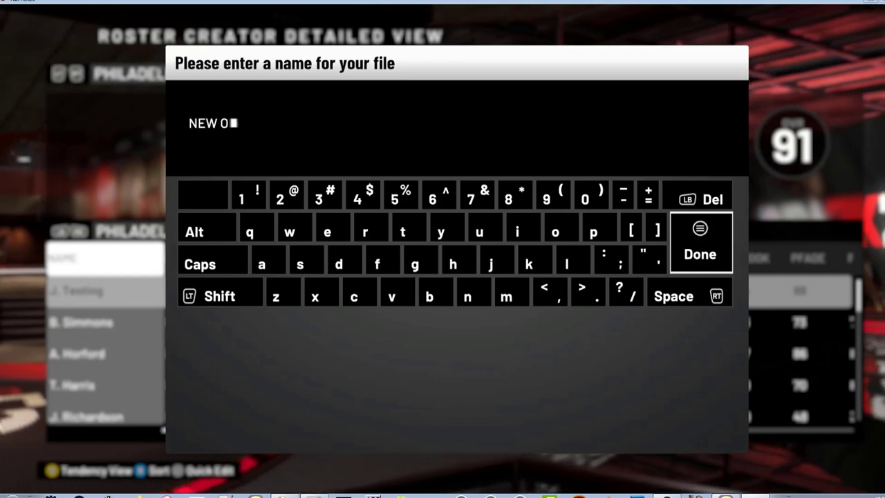
{"action": "type", "text": "FFLINE "}
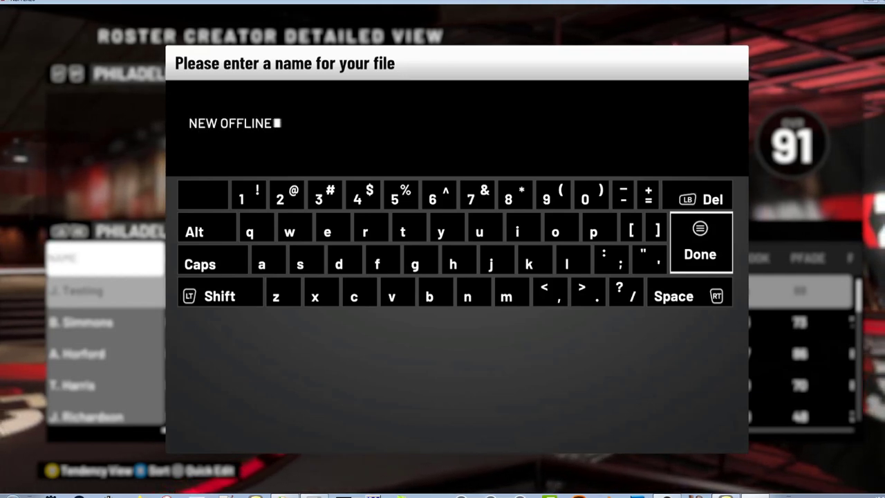
{"action": "type", "text": "ROSTER"}
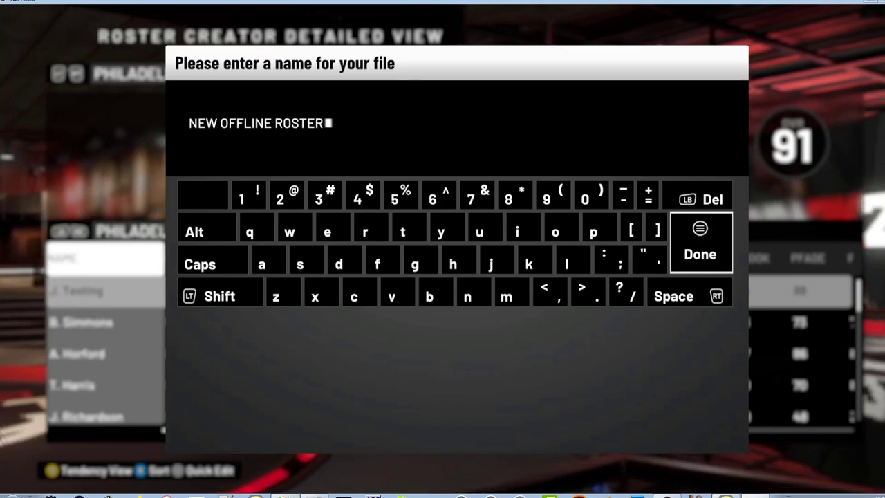
{"action": "key", "text": "alt+Tab"}
{"action": "double_click", "coordinate": [490, 5]}
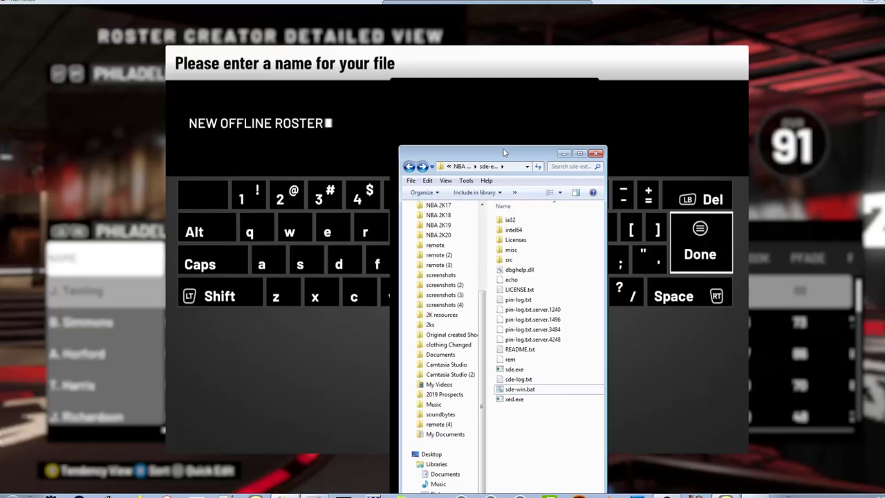
Go to the remote (3) then remote (4) folder and maximise Explorer to list Roster0001–Roster0007.
{"action": "left_click", "coordinate": [443, 265]}
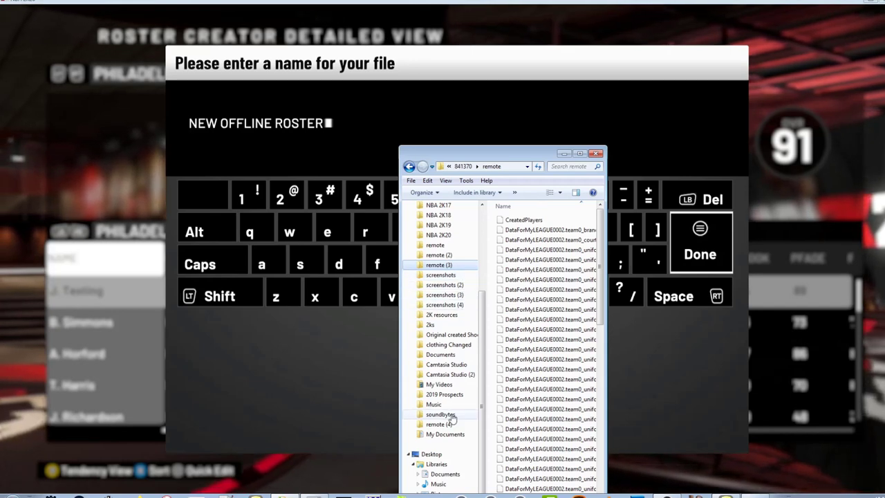
{"action": "left_click", "coordinate": [458, 274]}
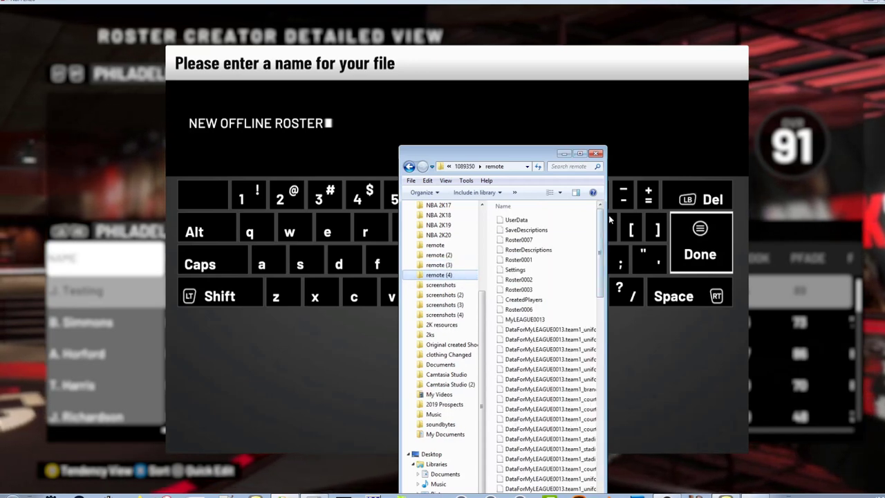
{"action": "left_click", "coordinate": [580, 154]}
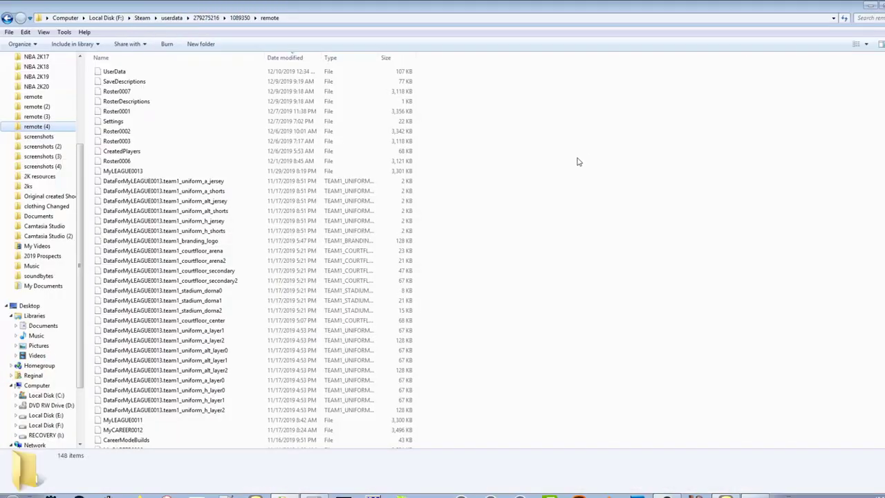
{"action": "double_click", "coordinate": [312, 5]}
{"action": "double_click", "coordinate": [384, 11]}
{"action": "left_click", "coordinate": [170, 18]}
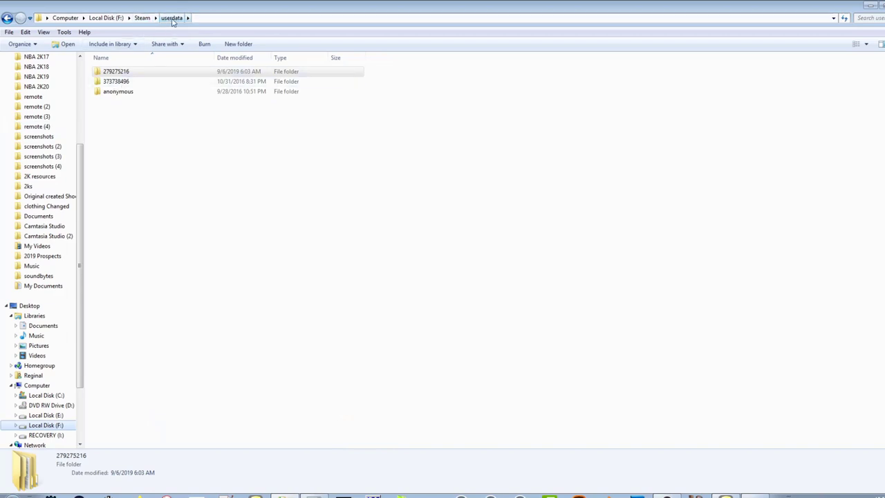
{"action": "left_click", "coordinate": [118, 74]}
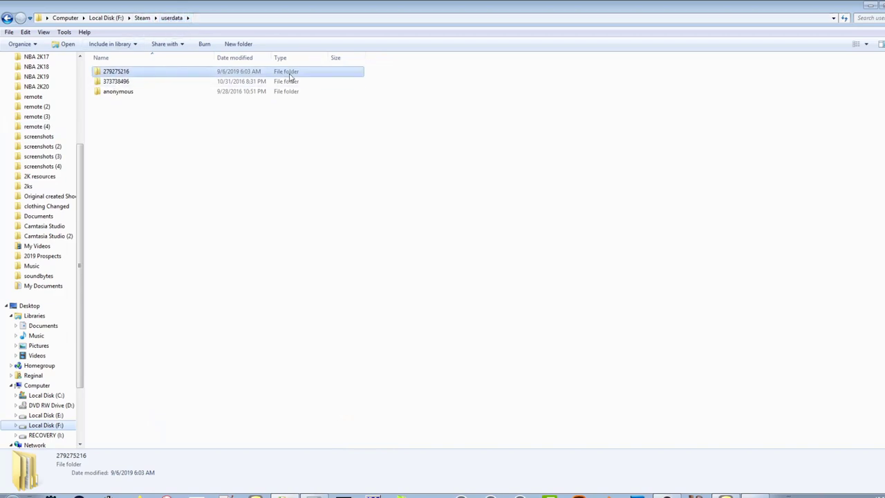
{"action": "left_click", "coordinate": [117, 74]}
{"action": "double_click", "coordinate": [116, 73]}
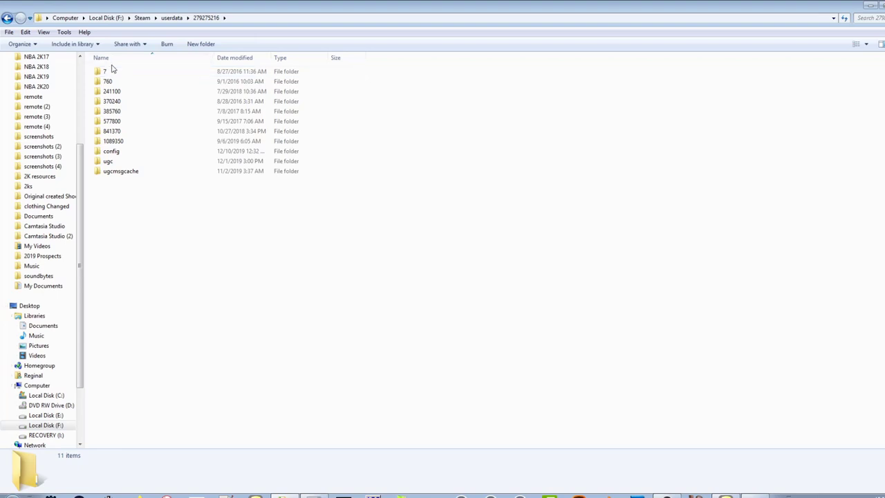
{"action": "double_click", "coordinate": [115, 142]}
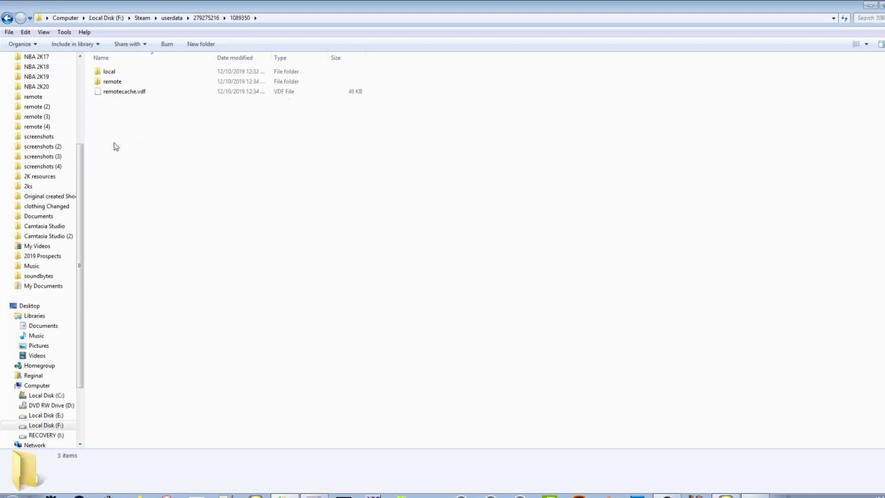
{"action": "double_click", "coordinate": [109, 72]}
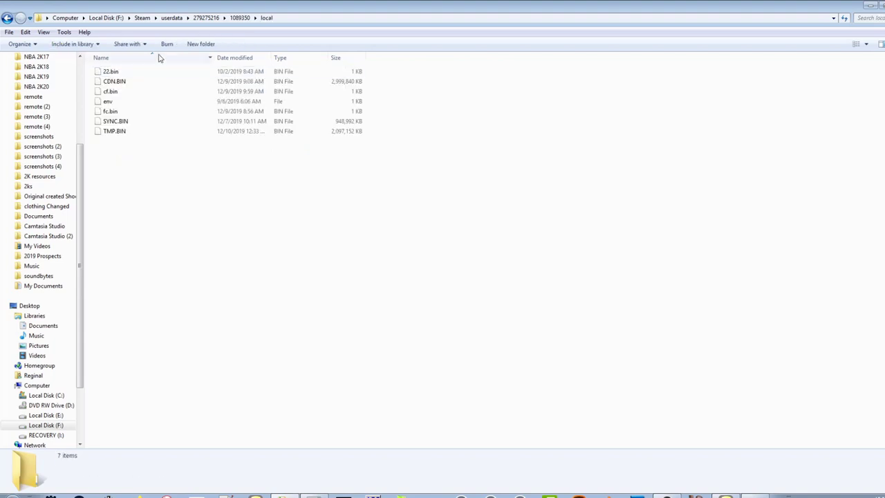
{"action": "left_click", "coordinate": [240, 18]}
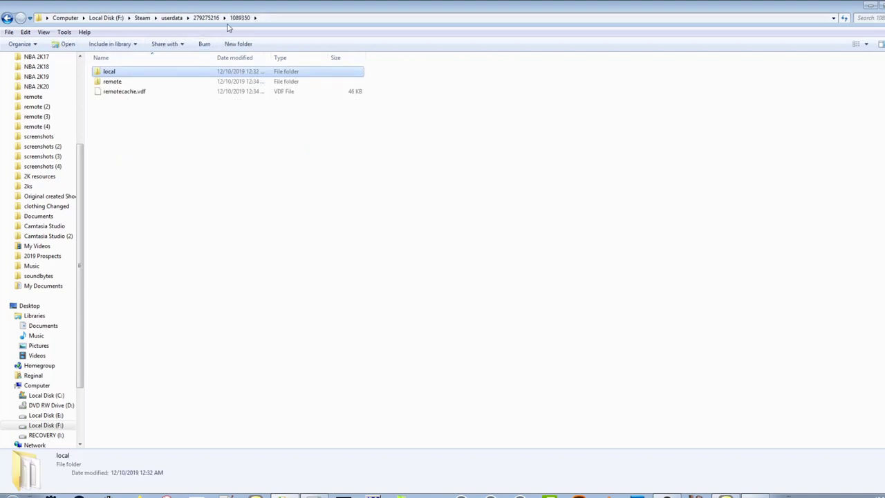
{"action": "double_click", "coordinate": [111, 81]}
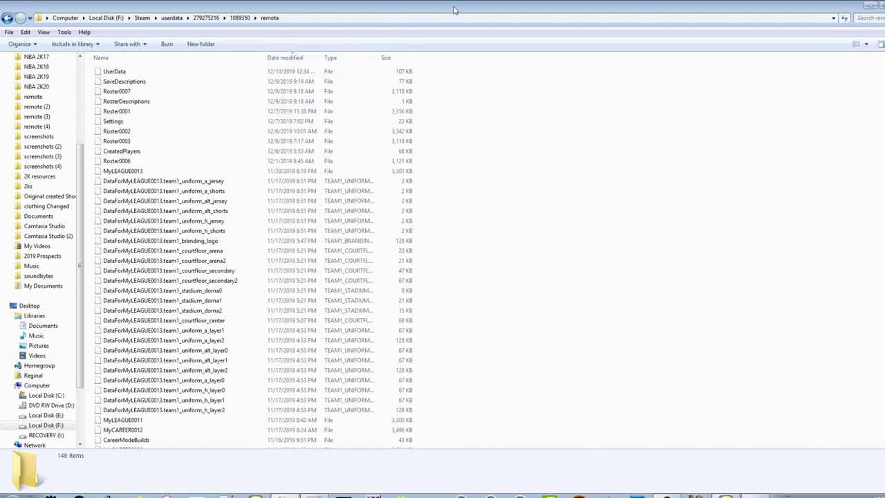
Resize and move Explorer aside, then bring the NEW OFFLINE ROSTER naming prompt to the front.
{"action": "left_click", "coordinate": [115, 92]}
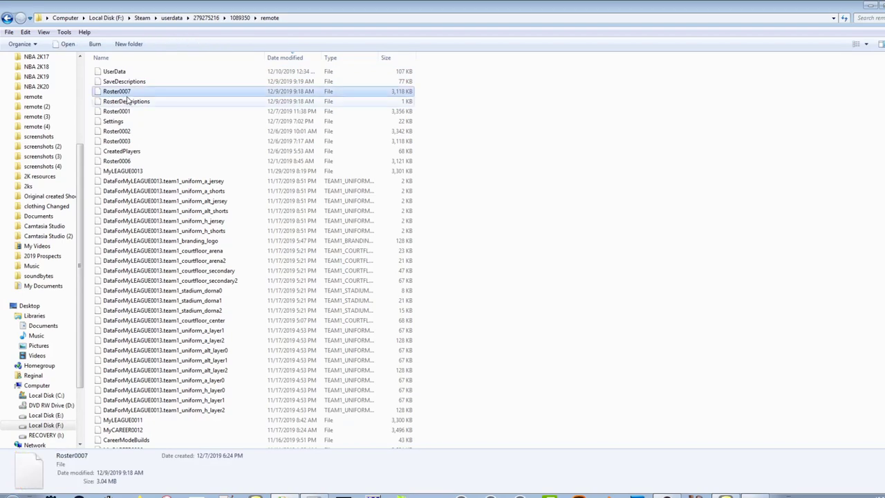
{"action": "left_click_drag", "start_coordinate": [407, 4], "coordinate": [591, 21]}
{"action": "left_click_drag", "start_coordinate": [696, 58], "coordinate": [803, 58]}
{"action": "left_click_drag", "start_coordinate": [620, 24], "coordinate": [668, 16]}
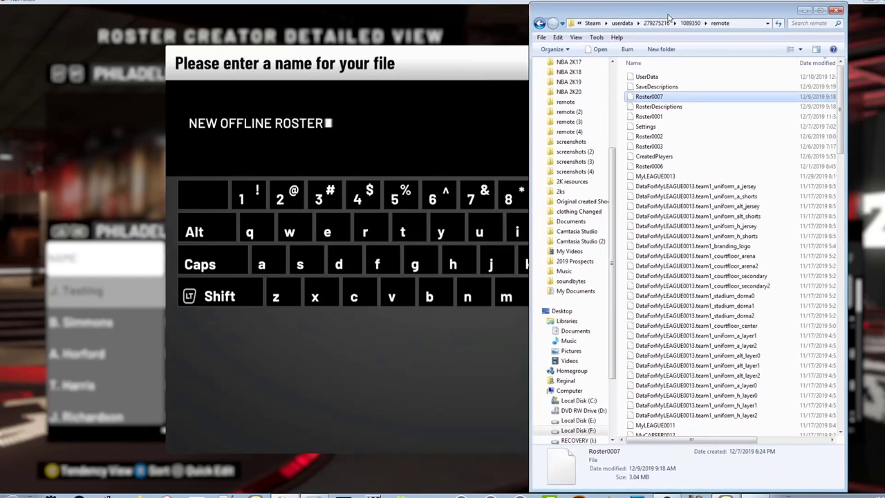
{"action": "left_click", "coordinate": [391, 74]}
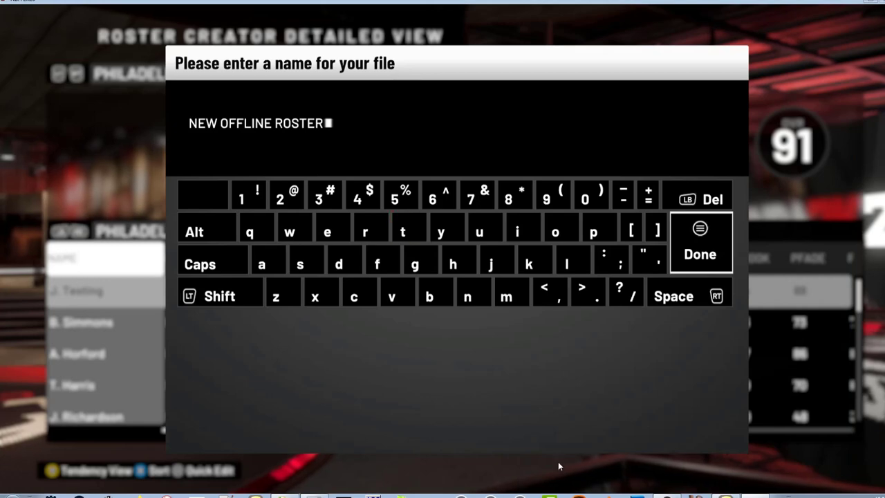
Confirm NEW OFFLINE ROSTER, verify Roster0008 (3.27 MB) in the remote folder, and return to the game.
{"action": "key", "text": "Escape"}
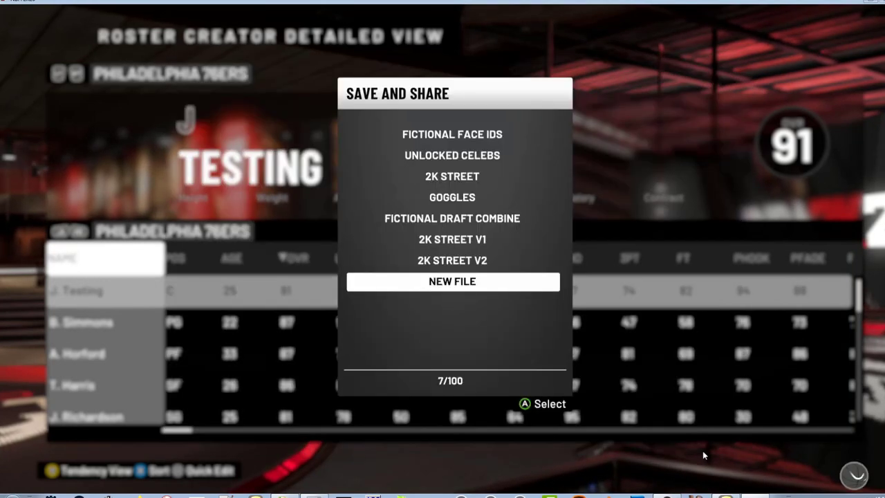
{"action": "left_click", "coordinate": [302, 493]}
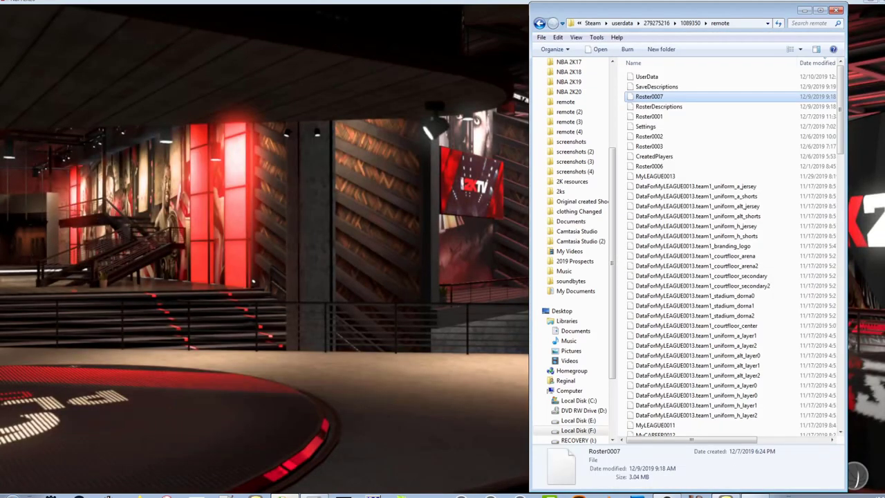
{"action": "left_click", "coordinate": [648, 77]}
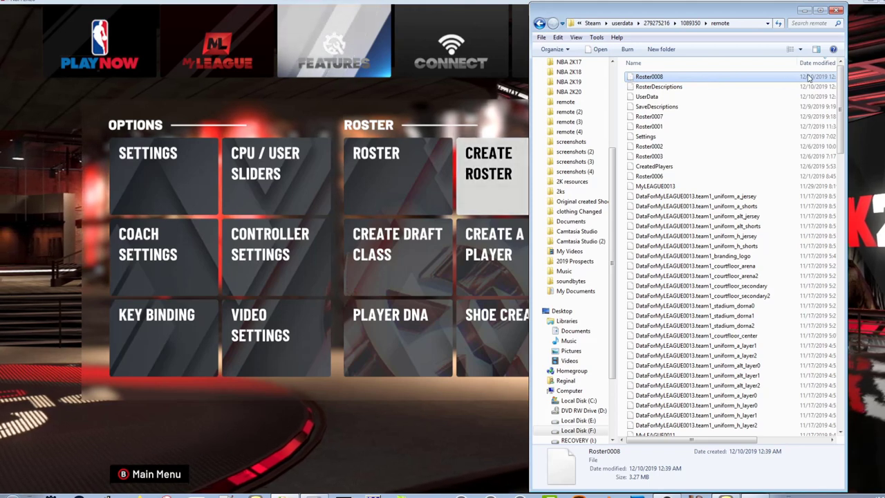
{"action": "left_click", "coordinate": [468, 99]}
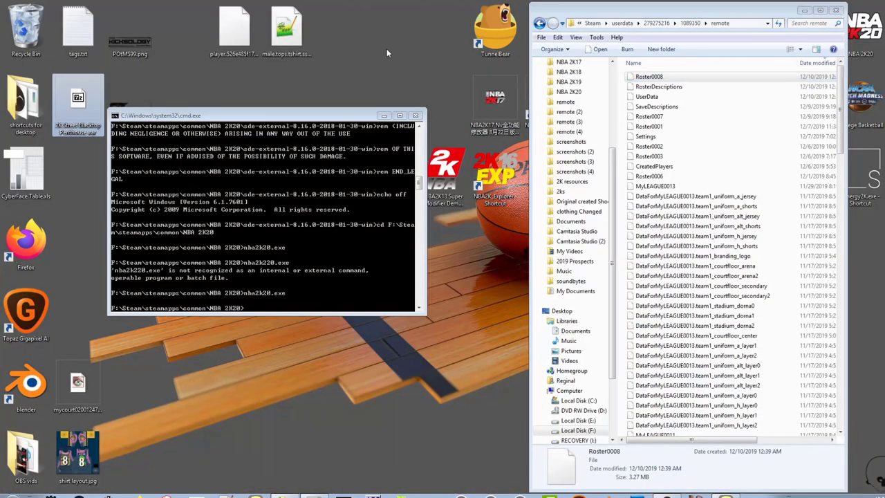
Hide the desktop icons, minimize the command prompt, and select Roster0008 for renaming.
{"action": "right_click", "coordinate": [387, 49]}
{"action": "mouse_move", "coordinate": [443, 58]}
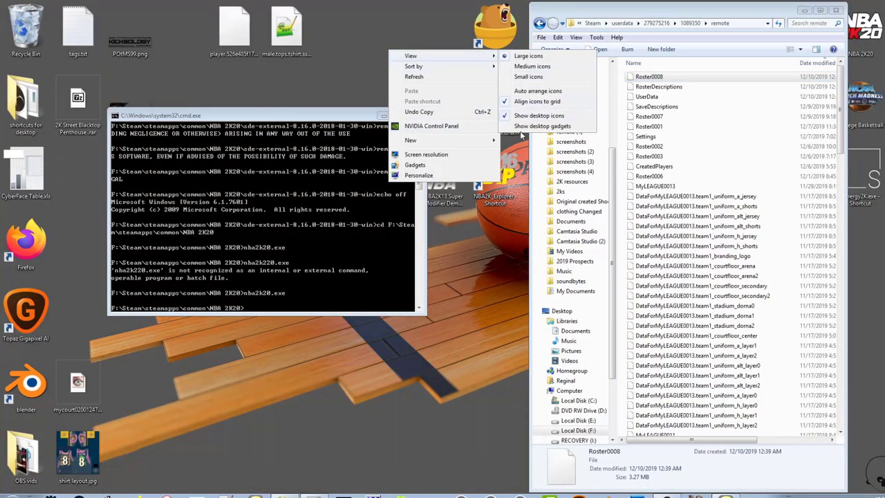
{"action": "left_click", "coordinate": [532, 116]}
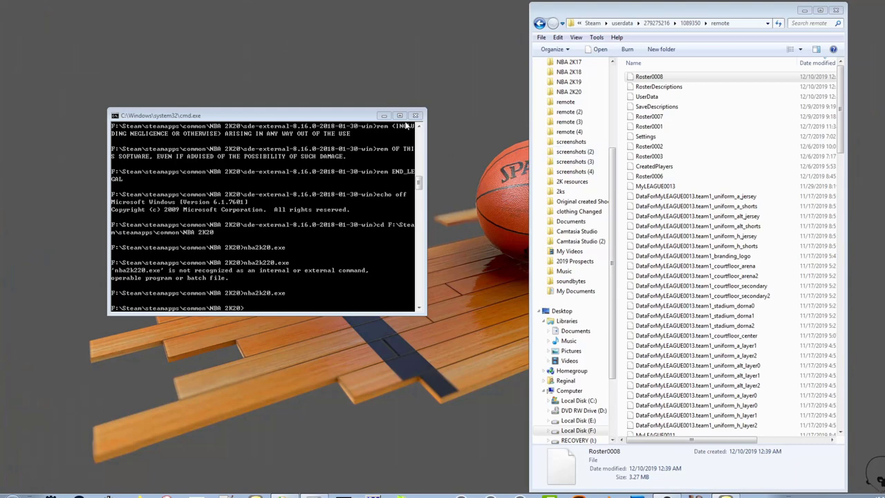
{"action": "left_click", "coordinate": [384, 116]}
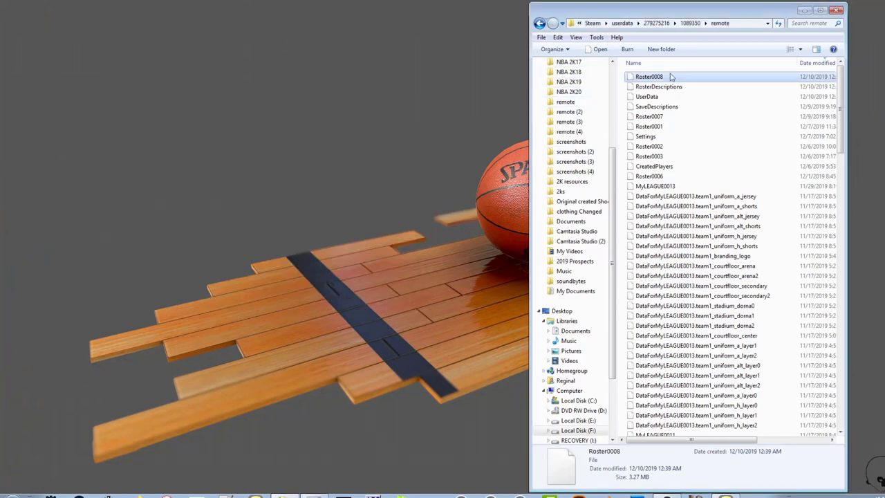
{"action": "left_click", "coordinate": [647, 77]}
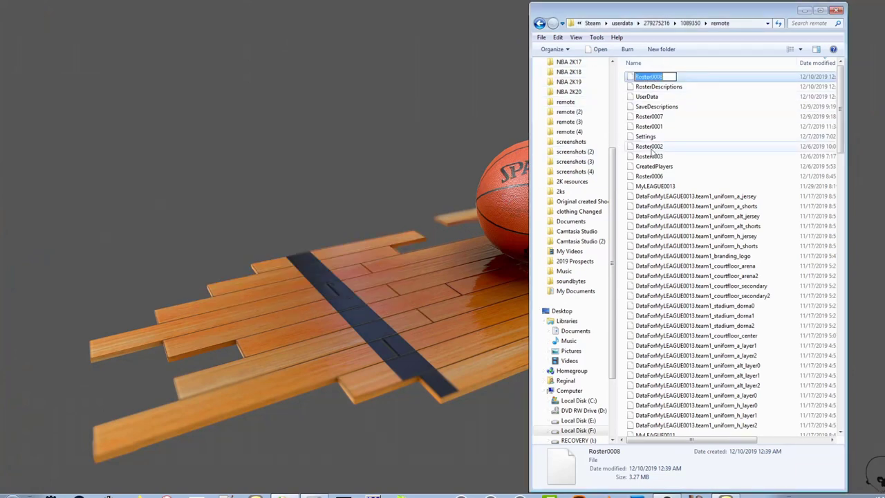
{"action": "left_click", "coordinate": [686, 82]}
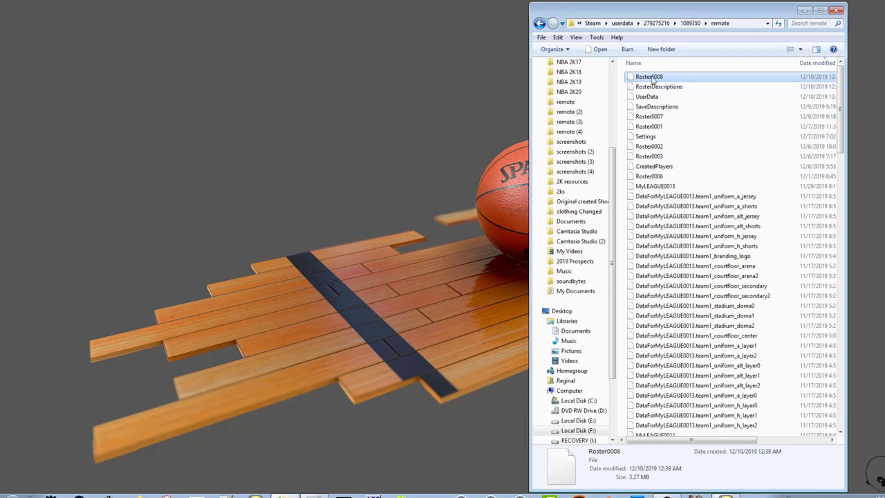
Copy Roster0007, delete Roster0008 to the Recycle Bin, and paste Roster0007 - Copy into the folder.
{"action": "right_click", "coordinate": [654, 120]}
{"action": "left_click", "coordinate": [676, 236]}
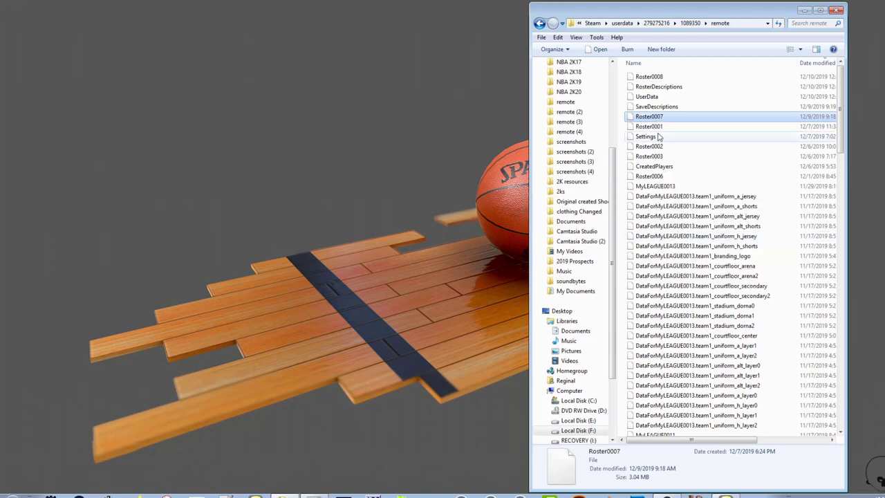
{"action": "left_click", "coordinate": [656, 78]}
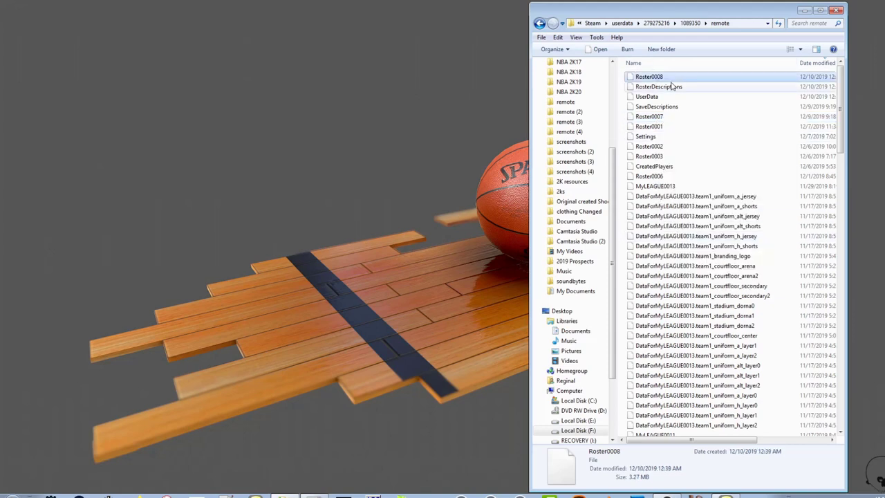
{"action": "right_click", "coordinate": [668, 78]}
{"action": "left_click", "coordinate": [691, 221]}
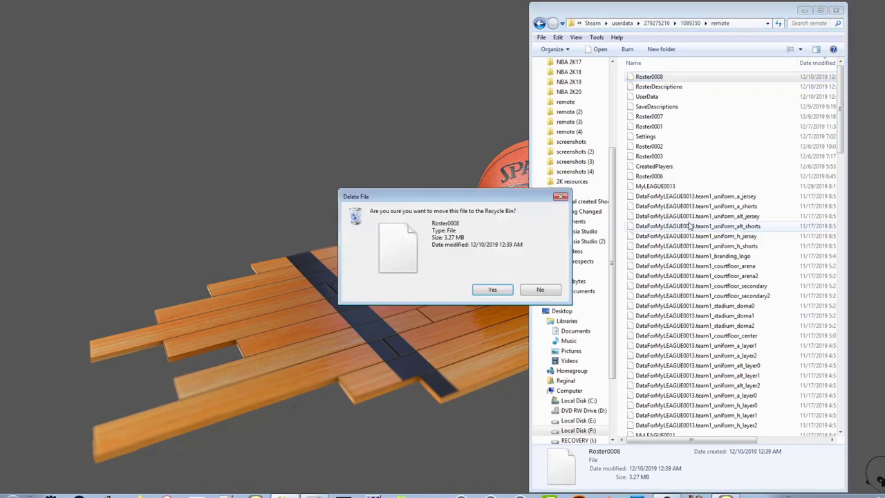
{"action": "left_click", "coordinate": [474, 289]}
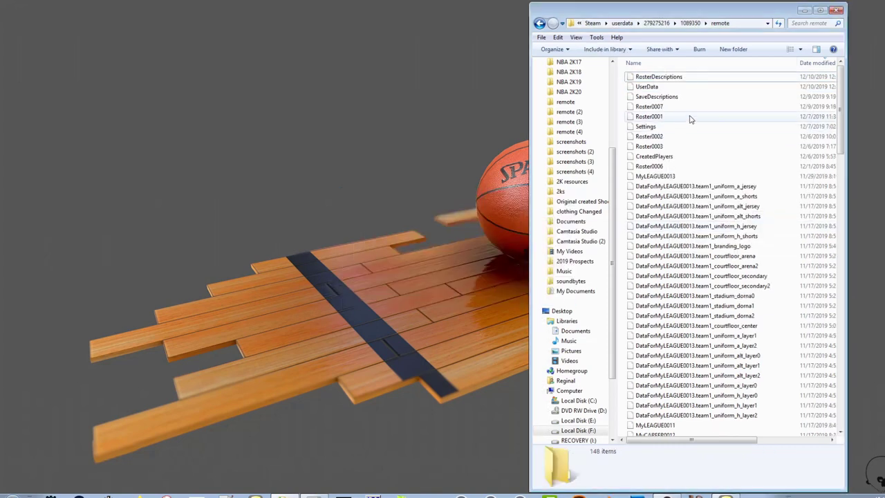
{"action": "right_click", "coordinate": [689, 117]}
{"action": "left_click", "coordinate": [719, 184]}
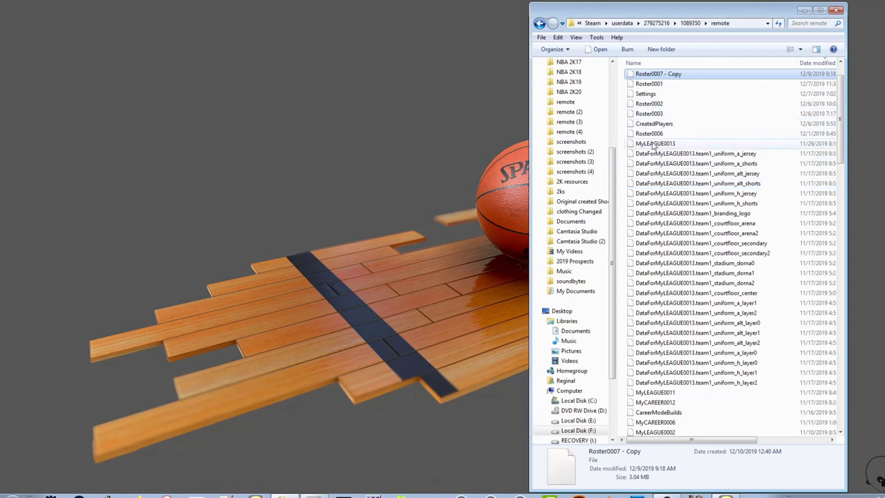
Rename the Roster0007 - Copy file to Roster0008.
{"action": "key", "text": "F2"}
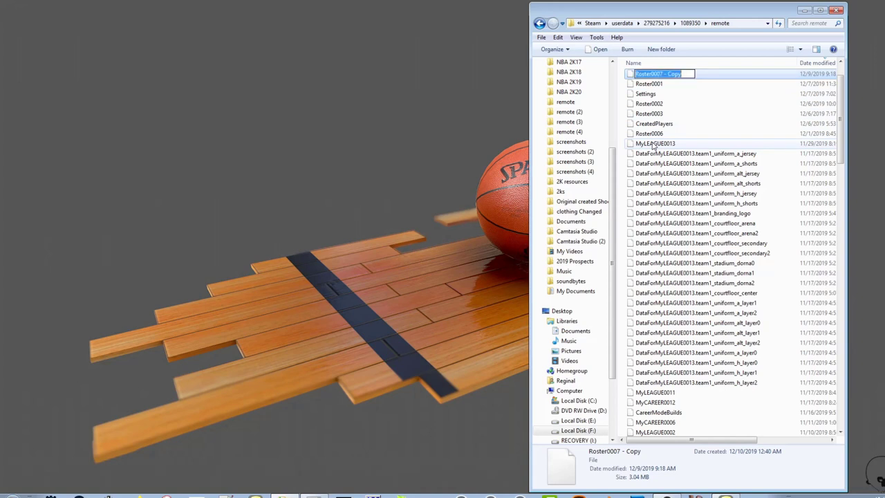
{"action": "key", "text": "End"}
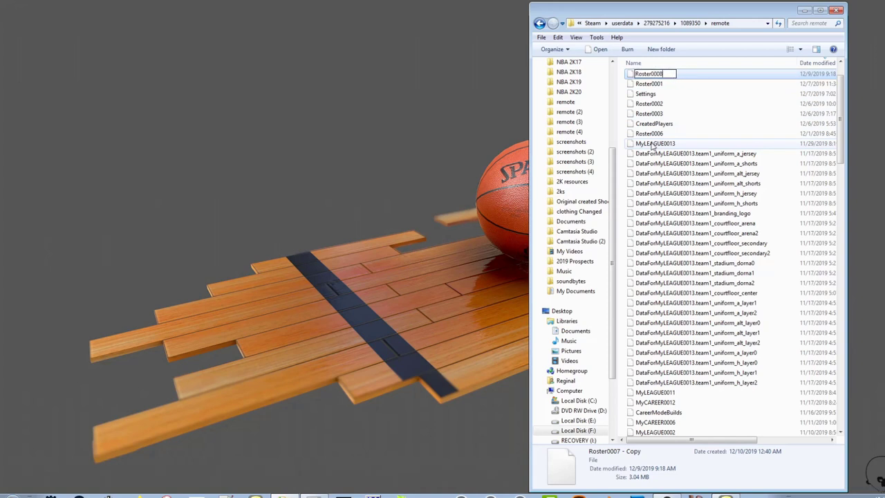
{"action": "type", "text": "8"}
{"action": "key", "text": "Return"}
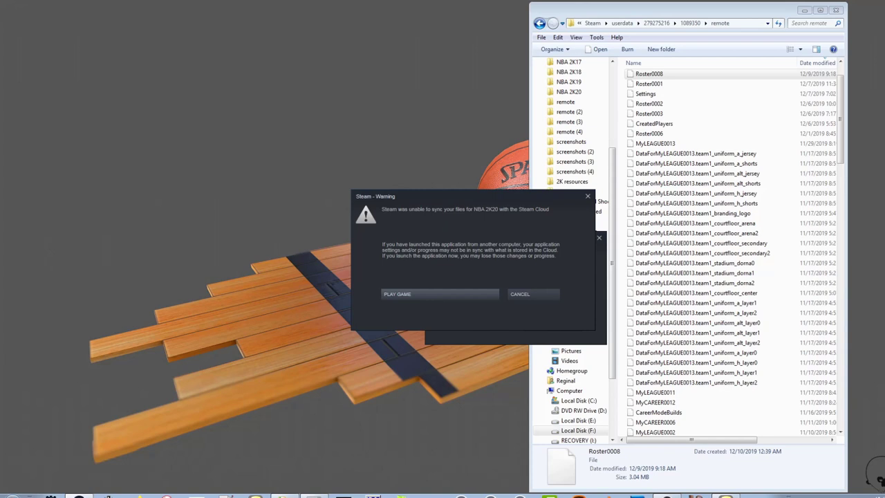
Choose PLAY GAME on the Steam cloud-sync warning to launch NBA 2K20 to its title screen.
{"action": "left_click", "coordinate": [205, 258]}
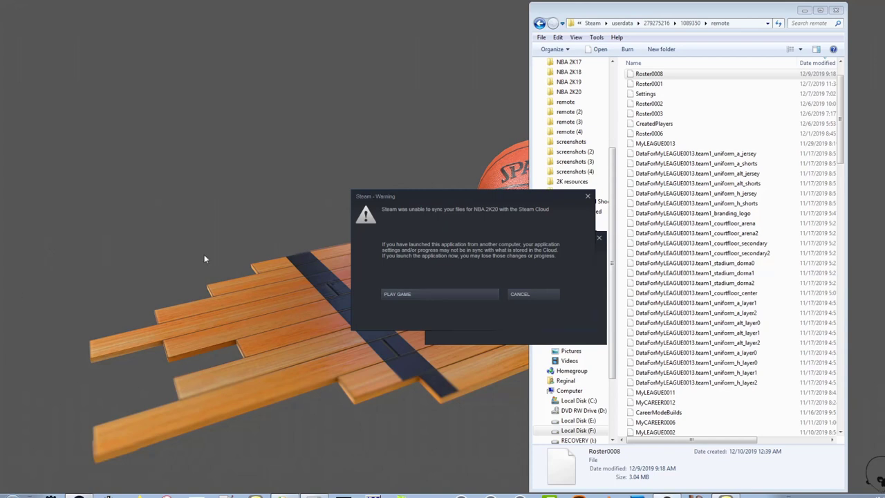
{"action": "left_click", "coordinate": [428, 294]}
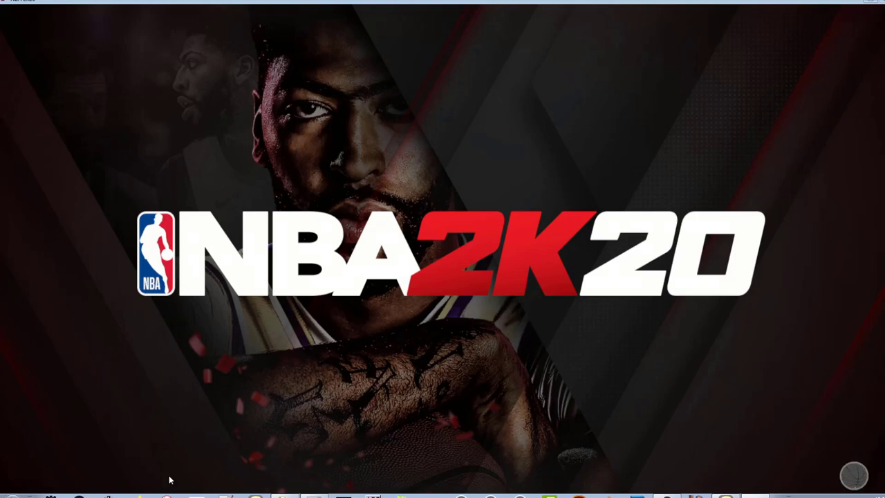
Open a user-created roster from Features > Create Roster, showing Group 1: Hoopers with T. Game.
{"action": "key", "text": "Right"}
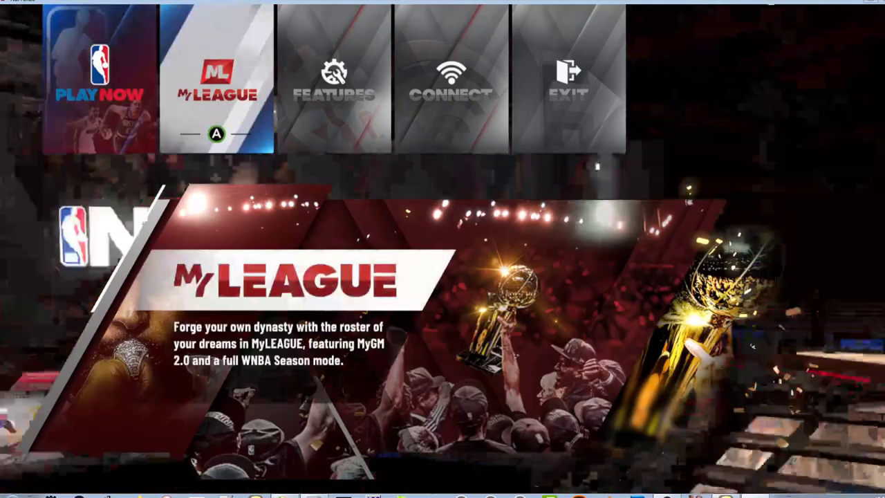
{"action": "key", "text": "Right"}
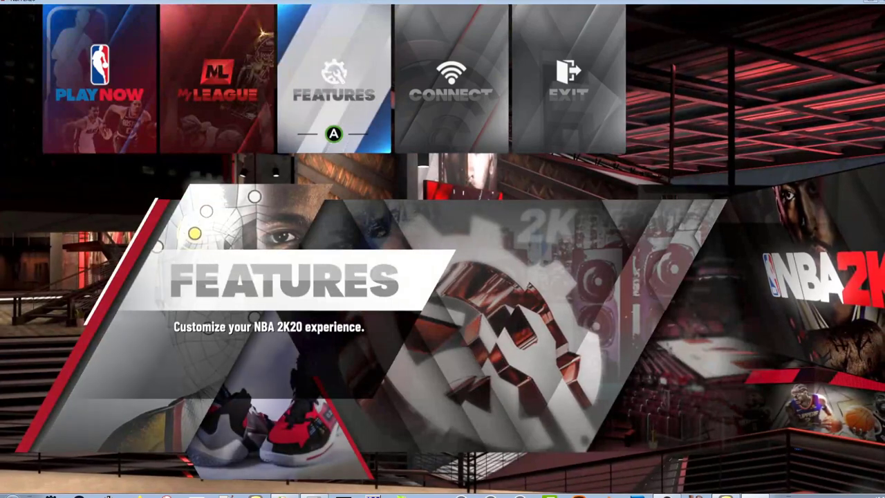
{"action": "key", "text": "Return"}
{"action": "key", "text": "Right"}
{"action": "key", "text": "Right"}
{"action": "key", "text": "Right"}
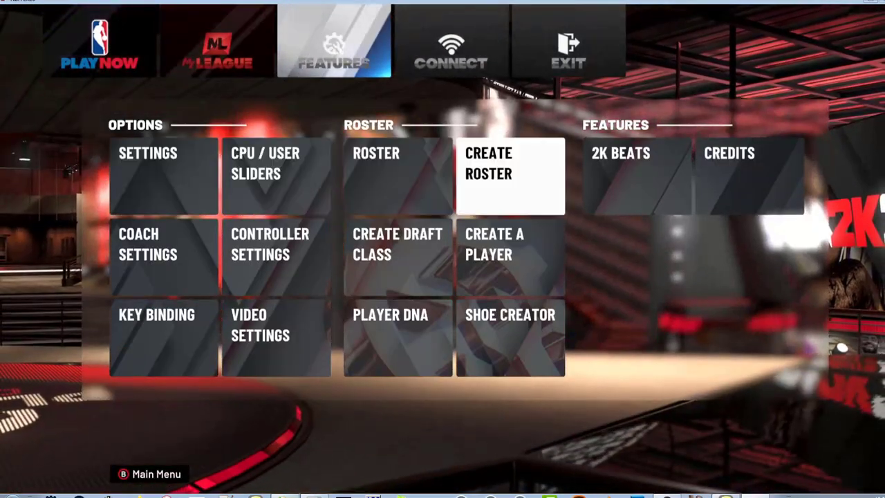
{"action": "key", "text": "Return"}
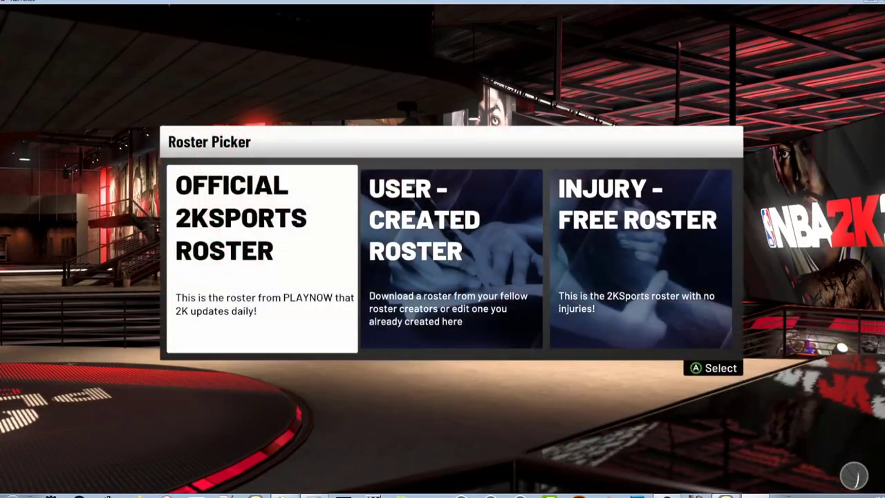
{"action": "key", "text": "Right"}
{"action": "key", "text": "Return"}
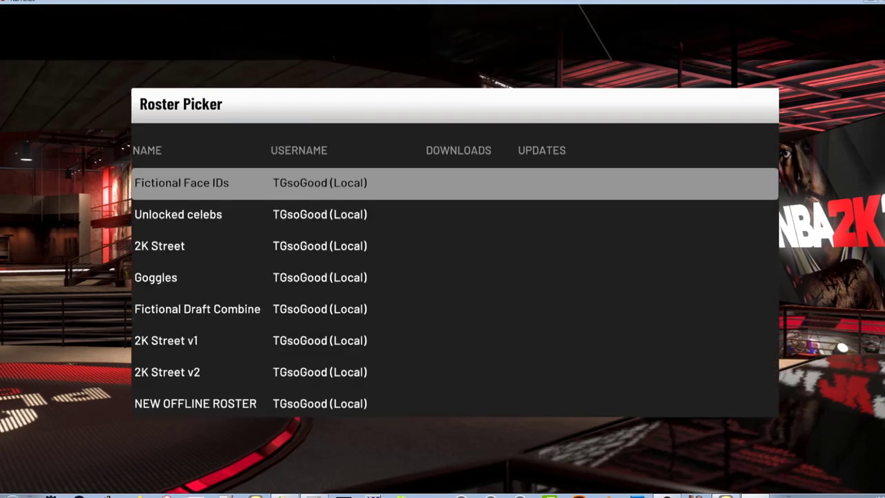
{"action": "key", "text": "Down"}
{"action": "key", "text": "Down"}
{"action": "key", "text": "Down"}
{"action": "key", "text": "Down"}
{"action": "key", "text": "Down"}
{"action": "key", "text": "Down"}
{"action": "key", "text": "Down"}
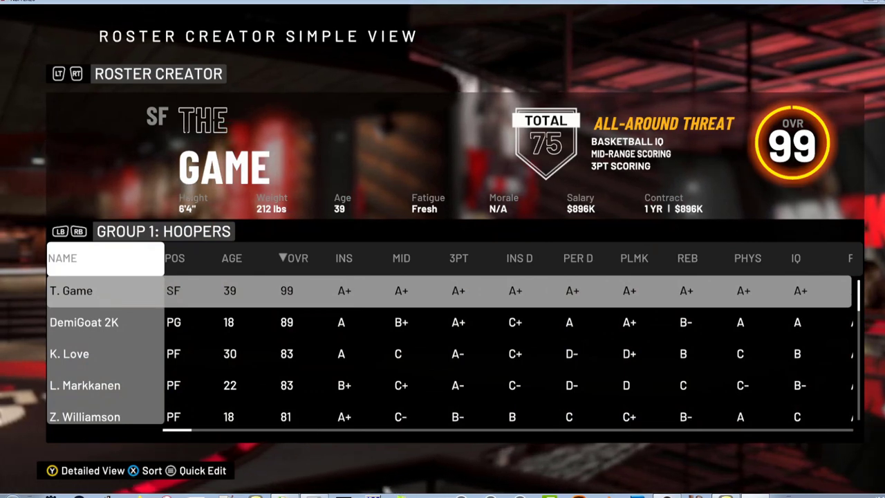
Browse the Hoopers player list, then bring up the save prompt and choose to save.
{"action": "key", "text": "Down"}
{"action": "key", "text": "Down"}
{"action": "key", "text": "Up"}
{"action": "key", "text": "Up"}
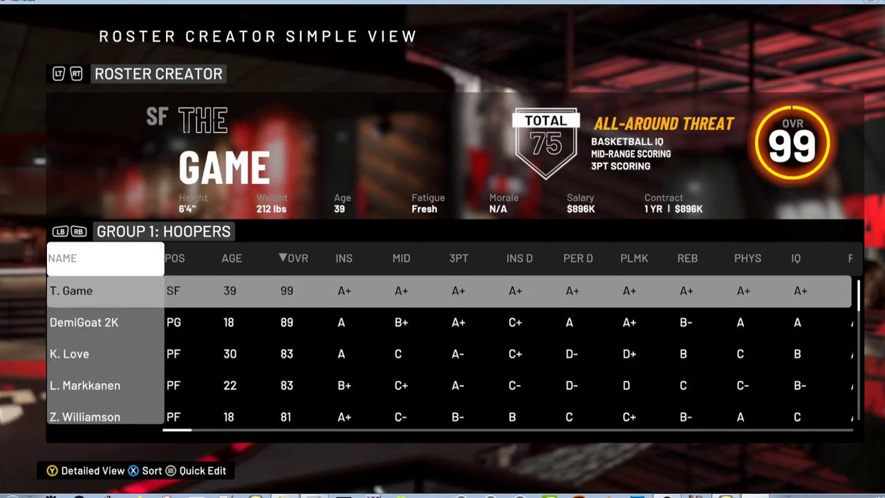
{"action": "key", "text": "Down"}
{"action": "key", "text": "Down"}
{"action": "key", "text": "Down"}
{"action": "key", "text": "Down"}
{"action": "key", "text": "Down"}
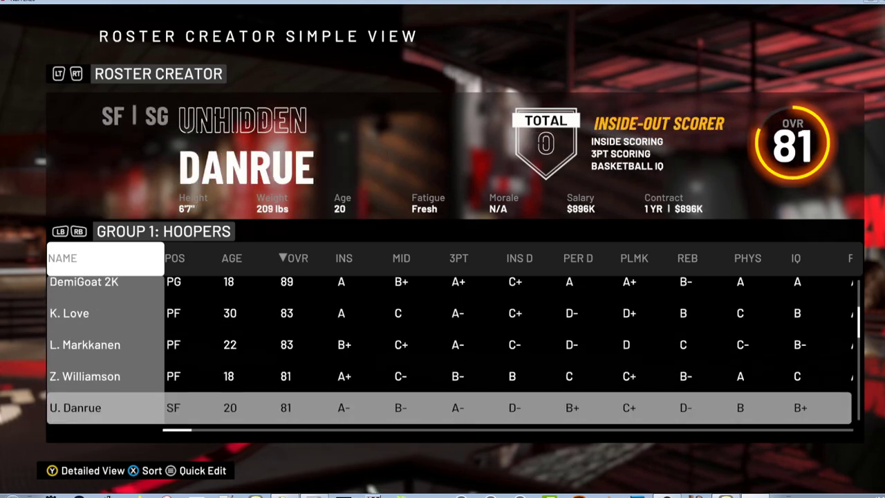
{"action": "key", "text": "Escape"}
{"action": "key", "text": "Down"}
{"action": "key", "text": "Down"}
{"action": "key", "text": "Up"}
{"action": "key", "text": "Up"}
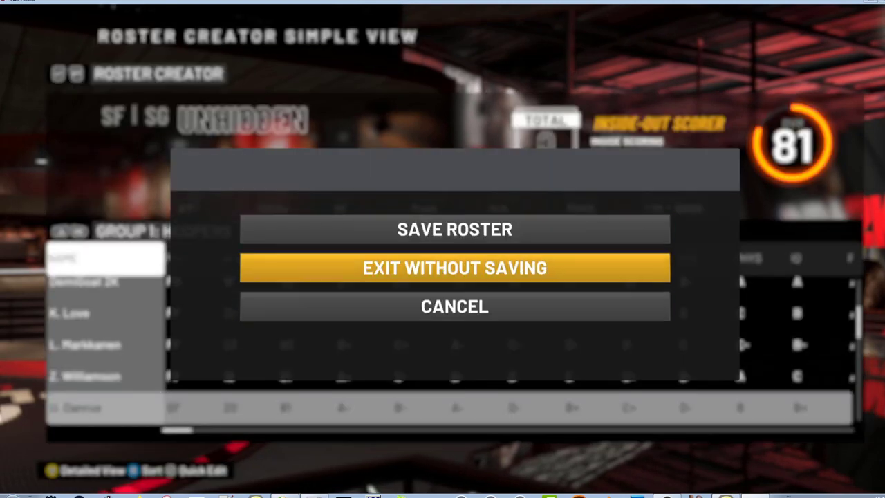
{"action": "key", "text": "Escape"}
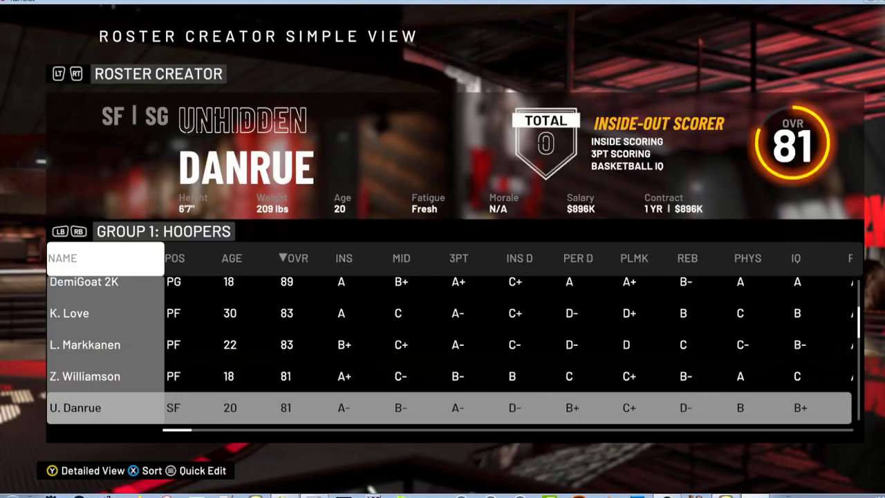
Save into the NEW OFFLINE ROSTER slot, then leave Roster Creator via Exit Without Saving.
{"action": "key", "text": "Down"}
{"action": "key", "text": "Down"}
{"action": "key", "text": "Down"}
{"action": "key", "text": "Down"}
{"action": "key", "text": "Down"}
{"action": "key", "text": "Down"}
{"action": "key", "text": "Down"}
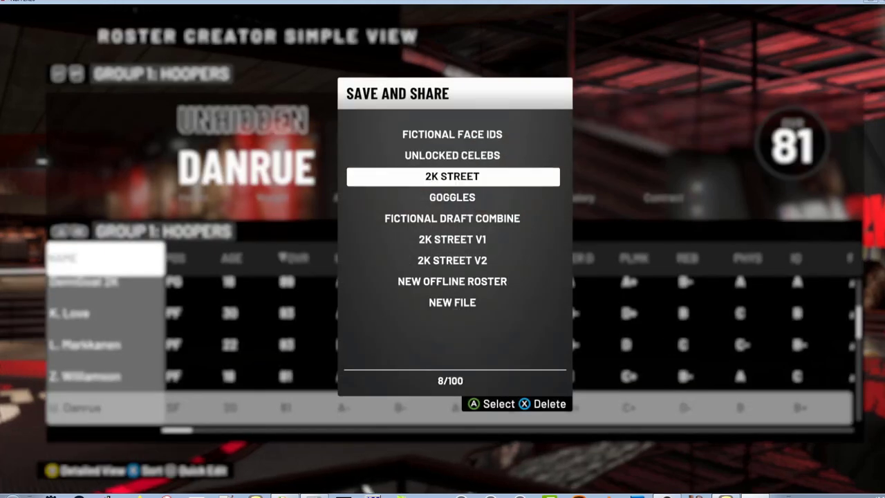
{"action": "key", "text": "Down"}
{"action": "key", "text": "Up"}
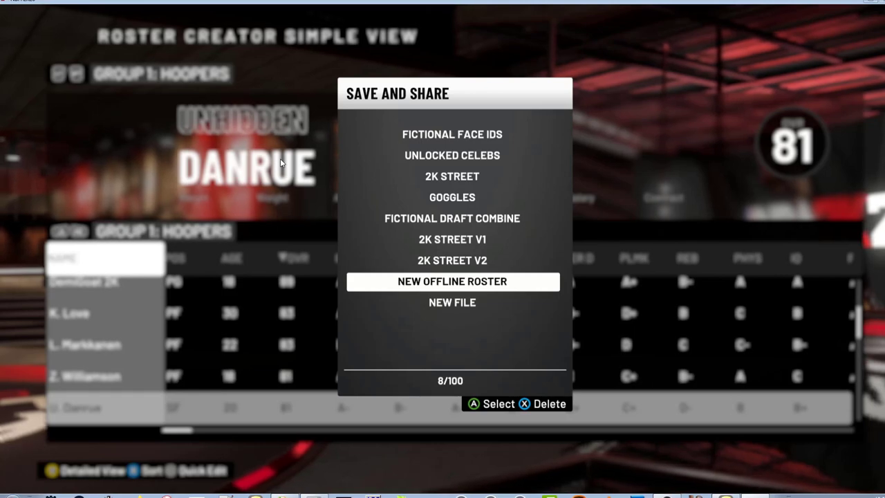
{"action": "key", "text": "Up"}
{"action": "key", "text": "Down"}
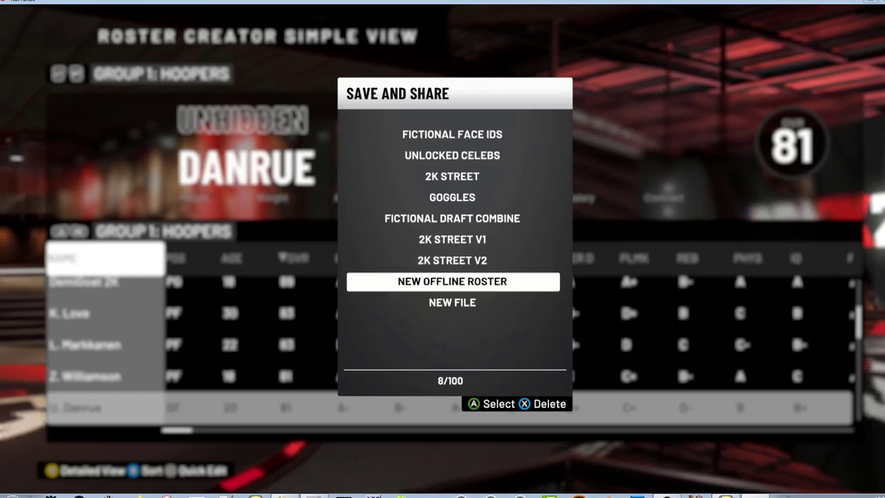
{"action": "key", "text": "Escape"}
{"action": "key", "text": "Escape"}
{"action": "key", "text": "Down"}
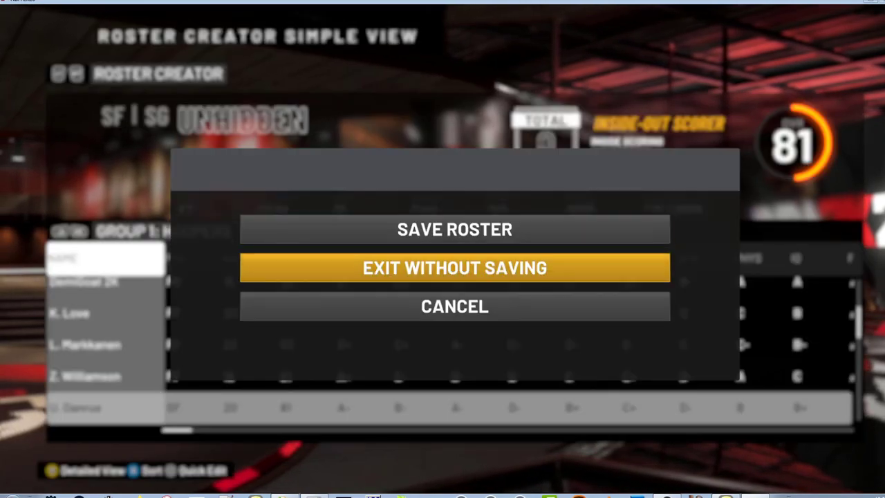
{"action": "key", "text": "Return"}
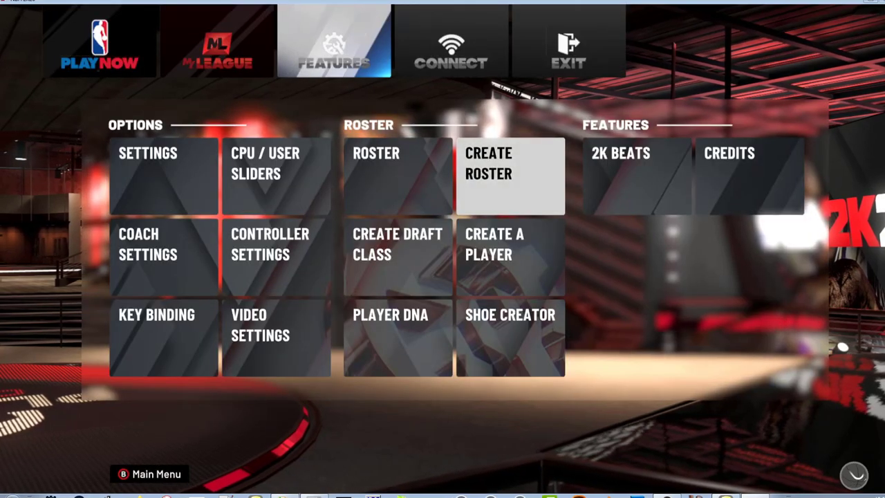
Start a Play Now > Blacktop > One vs One game.
{"action": "key", "text": "Left"}
{"action": "key", "text": "Left"}
{"action": "key", "text": "Left"}
{"action": "key", "text": "Escape"}
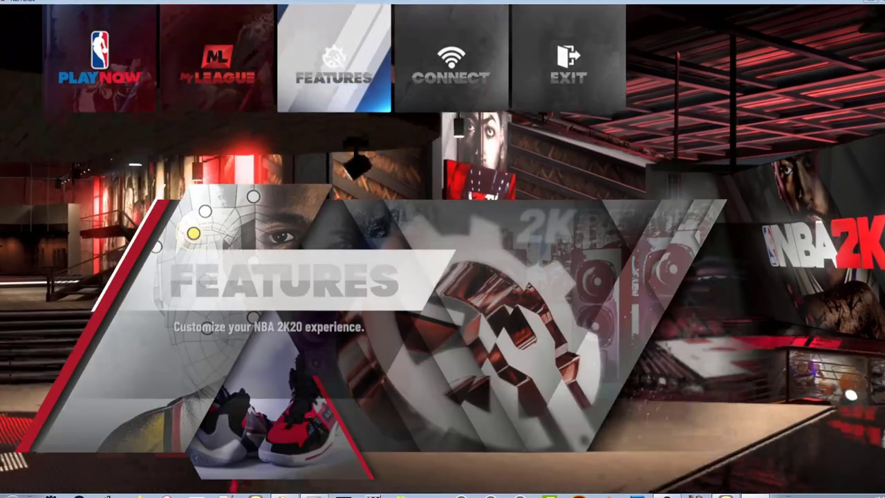
{"action": "key", "text": "Left"}
{"action": "key", "text": "Left"}
{"action": "key", "text": "Return"}
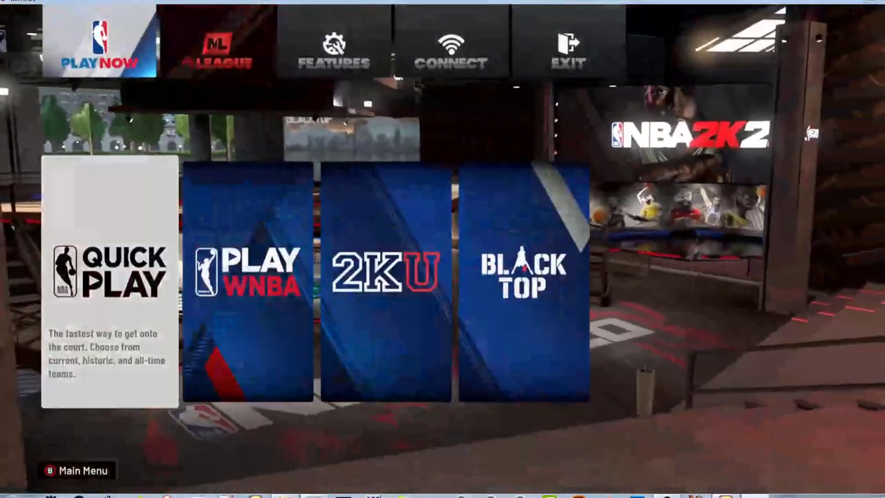
{"action": "key", "text": "Return"}
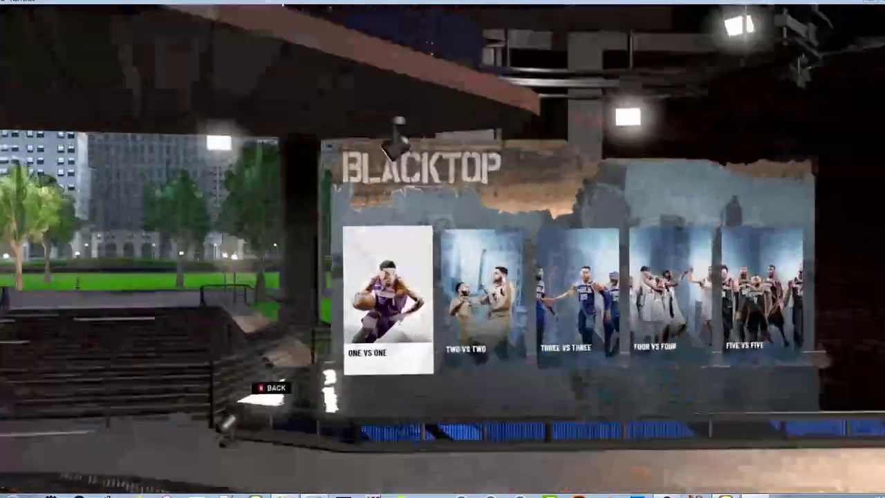
{"action": "key", "text": "Return"}
Choose User-Created Roster NEW OFFLINE ROSTER for the game and dismiss the missing-player warning.
{"action": "key", "text": "Return"}
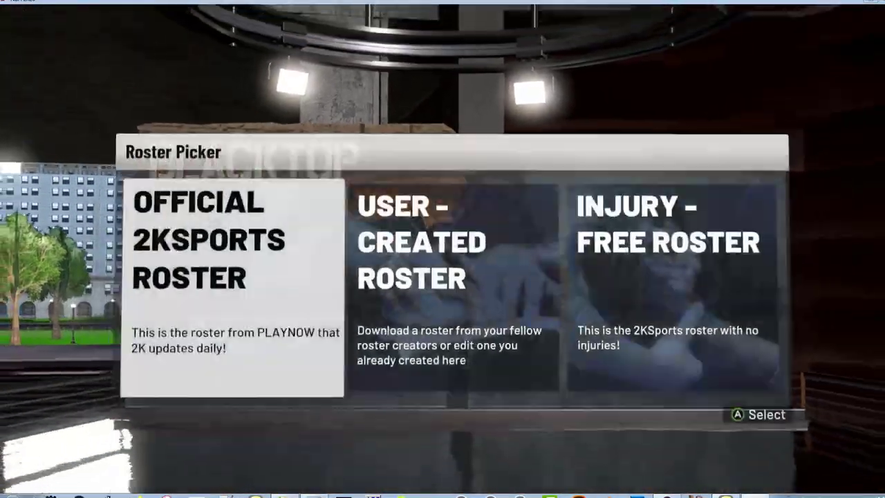
{"action": "key", "text": "Right"}
{"action": "key", "text": "Return"}
{"action": "key", "text": "Down"}
{"action": "key", "text": "Down"}
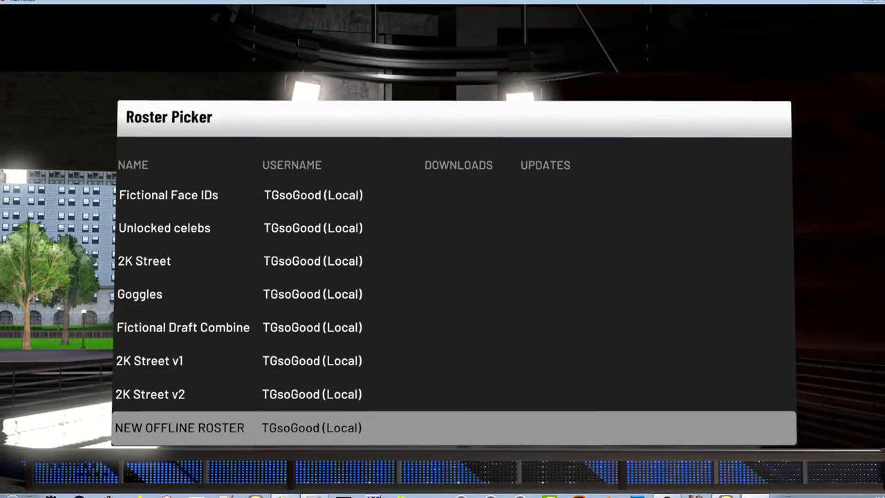
{"action": "key", "text": "Return"}
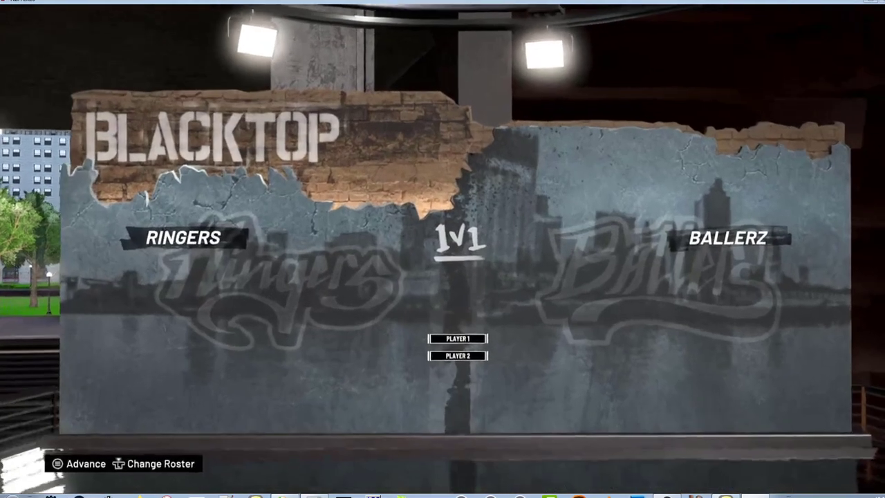
{"action": "key", "text": "Return"}
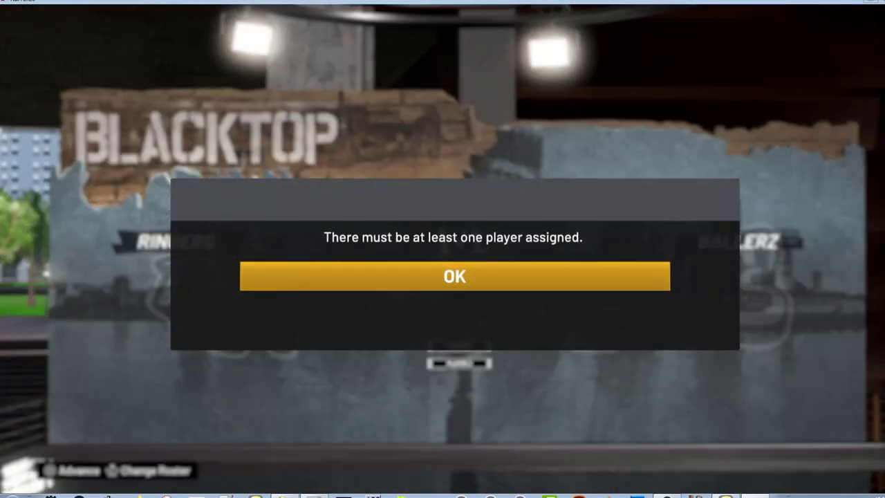
{"action": "key", "text": "Return"}
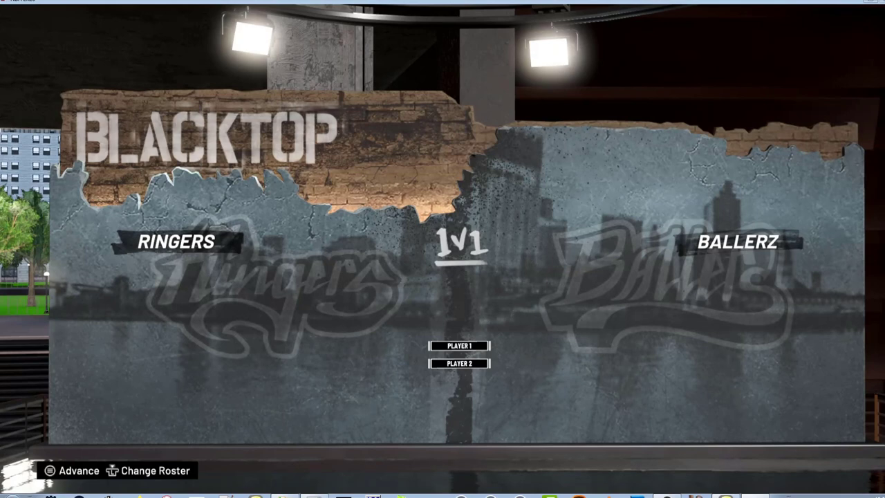
Assign Player 1 to the Ballerz side and accept a game to 21.
{"action": "key", "text": "Left"}
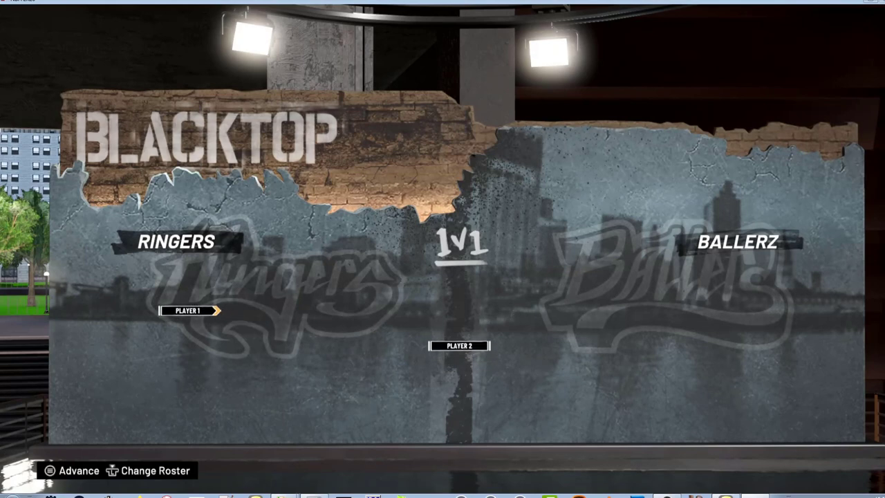
{"action": "key", "text": "Right"}
{"action": "key", "text": "Right"}
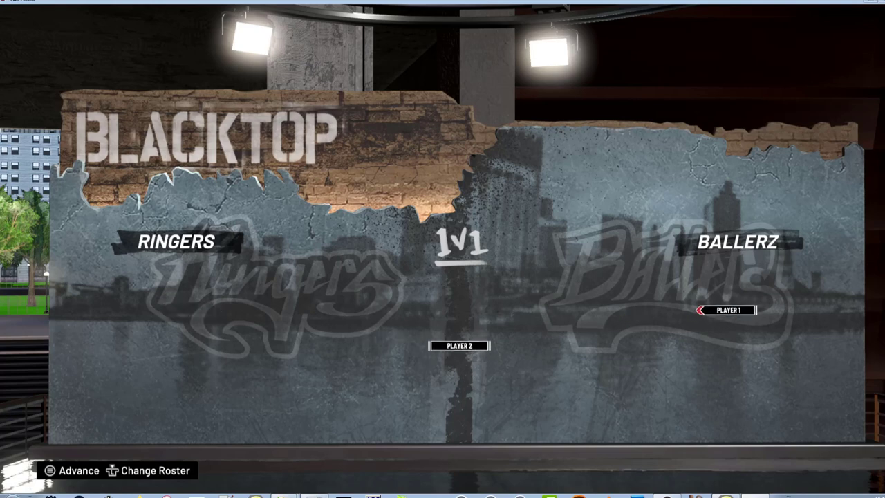
{"action": "key", "text": "Return"}
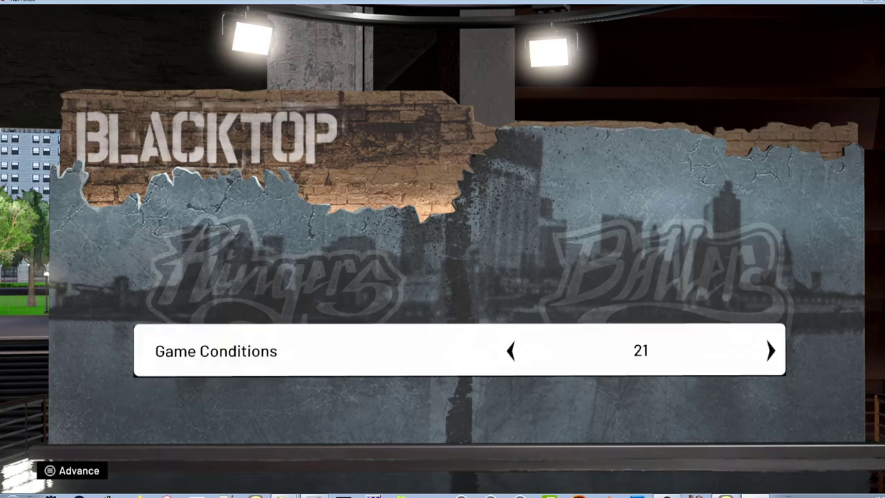
{"action": "key", "text": "Return"}
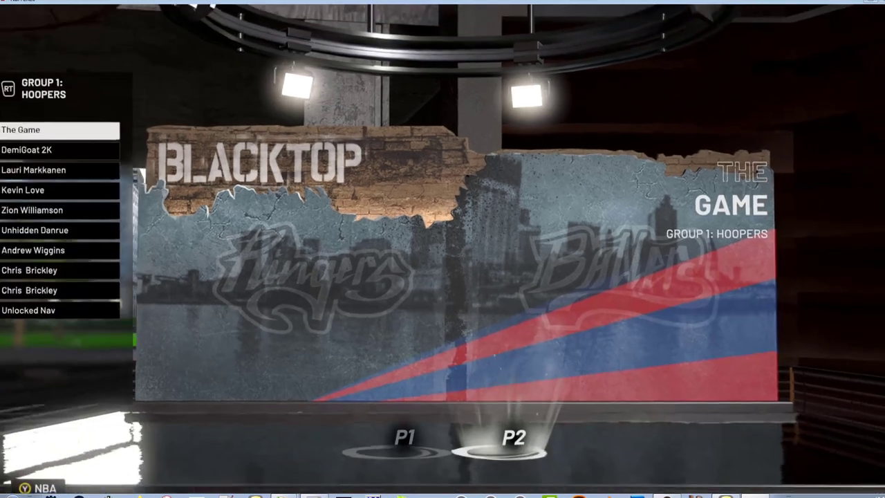
Browse the player groups and pick Unhidden Lil PUMP from Group 9: La Familia as P2.
{"action": "key", "text": "Down"}
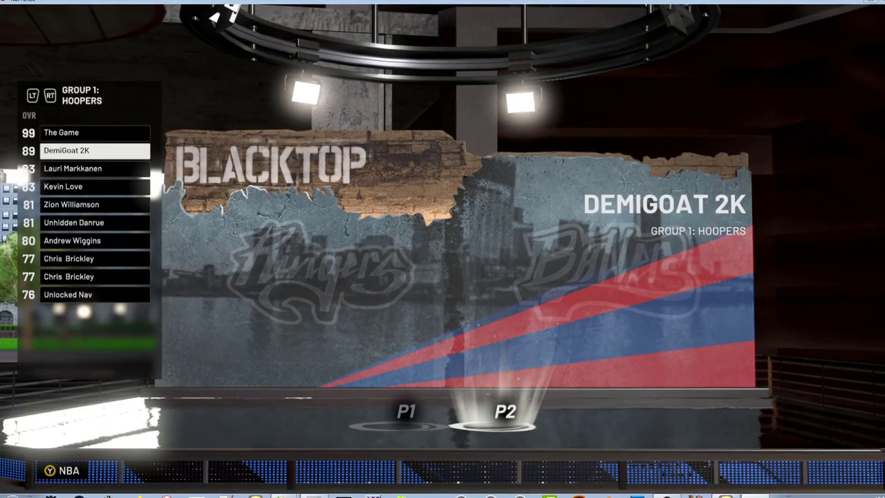
{"action": "key", "text": "Down"}
{"action": "key", "text": "Up"}
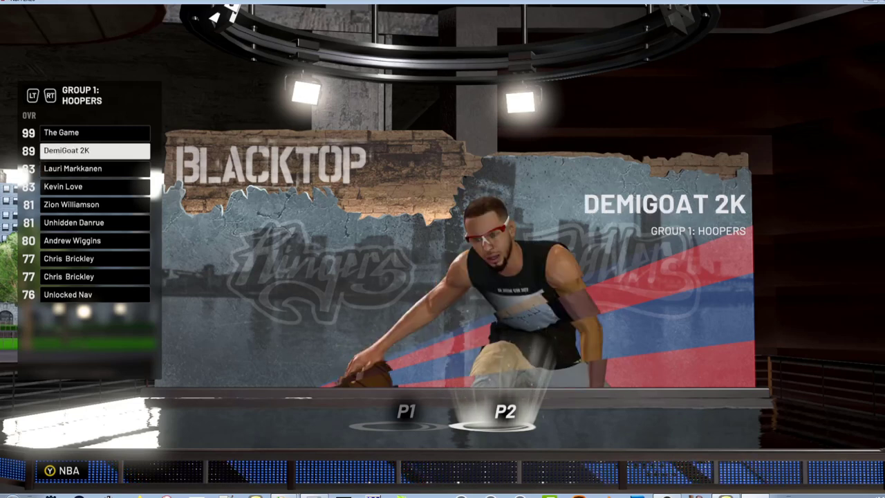
{"action": "key", "text": "Page_Up"}
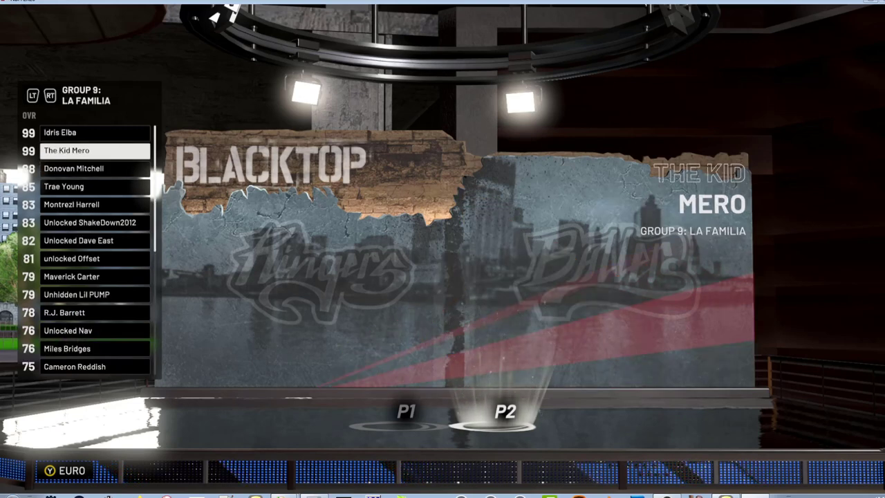
{"action": "key", "text": "Up"}
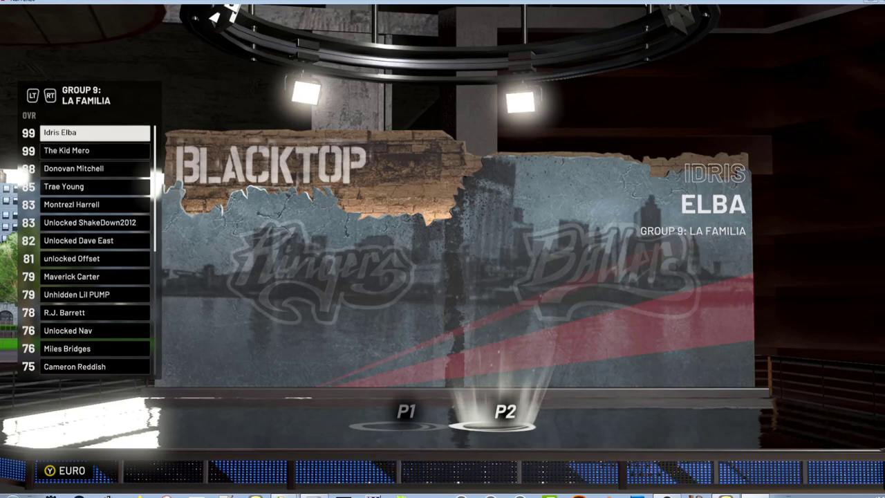
{"action": "key", "text": "Down"}
{"action": "key", "text": "Down"}
{"action": "key", "text": "Down"}
{"action": "key", "text": "Down"}
{"action": "key", "text": "Down"}
{"action": "key", "text": "Down"}
{"action": "key", "text": "Down"}
{"action": "key", "text": "Down"}
{"action": "key", "text": "Down"}
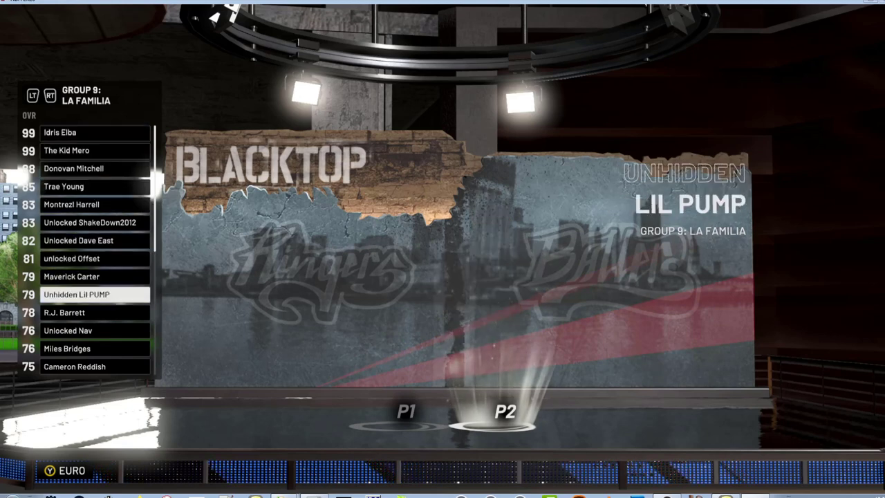
{"action": "key", "text": "Return"}
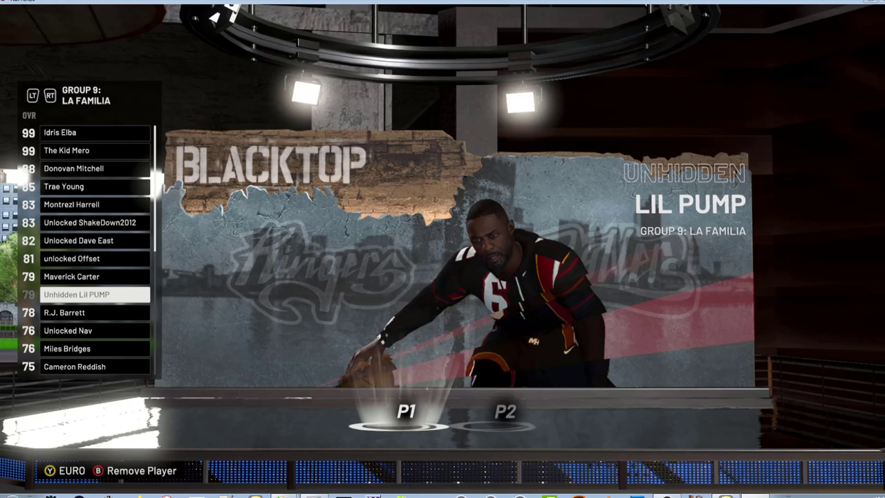
Switch to Group 10: Haymakers and pick Tyler Herro as P1.
{"action": "key", "text": "e"}
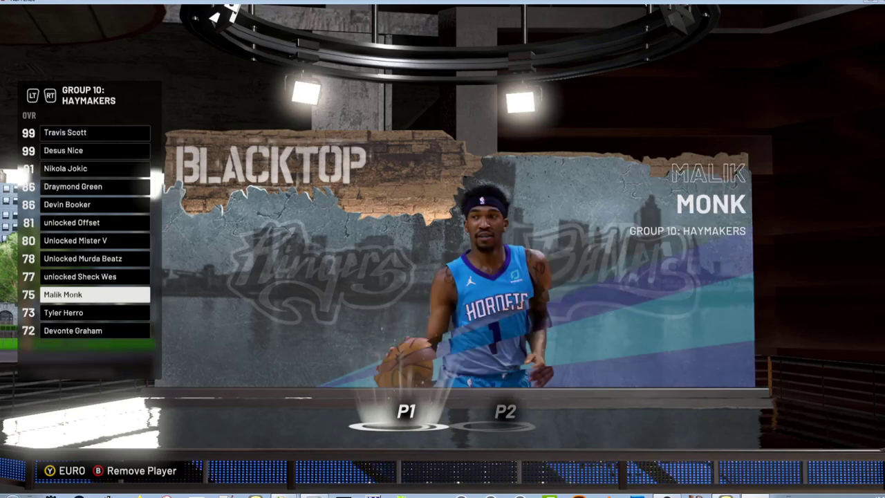
{"action": "key", "text": "Up"}
{"action": "key", "text": "Up"}
{"action": "key", "text": "Up"}
{"action": "key", "text": "Up"}
{"action": "key", "text": "Up"}
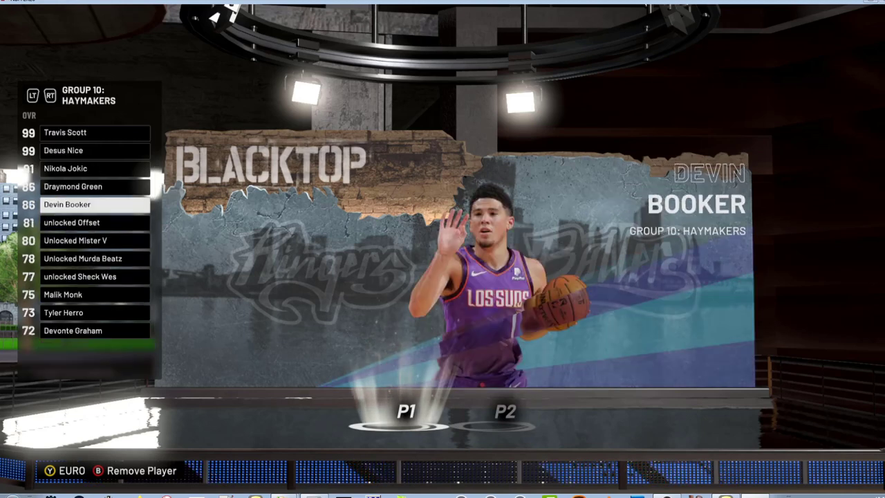
{"action": "key", "text": "Down"}
{"action": "key", "text": "Down"}
{"action": "key", "text": "Down"}
{"action": "key", "text": "Down"}
{"action": "key", "text": "Up"}
{"action": "key", "text": "Up"}
{"action": "key", "text": "Up"}
{"action": "key", "text": "Up"}
{"action": "key", "text": "Up"}
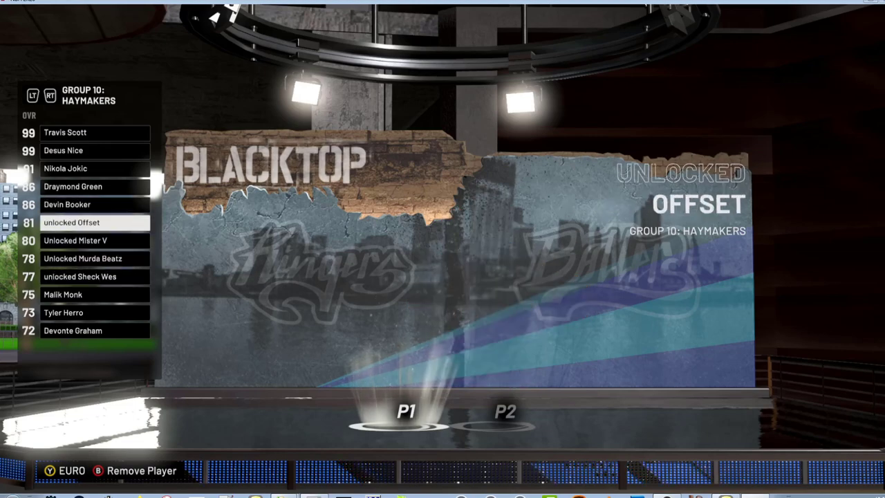
{"action": "key", "text": "Down"}
{"action": "key", "text": "Down"}
{"action": "key", "text": "Down"}
{"action": "key", "text": "Down"}
{"action": "key", "text": "Down"}
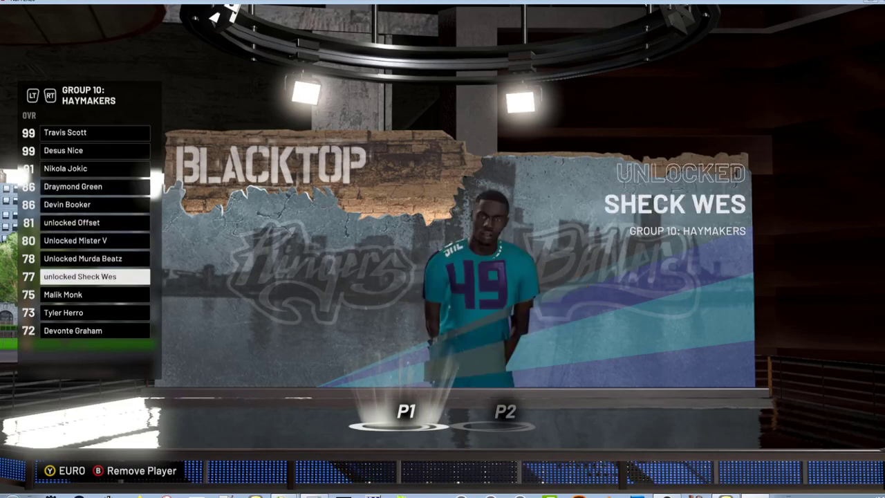
{"action": "key", "text": "Down"}
{"action": "key", "text": "Down"}
{"action": "key", "text": "Return"}
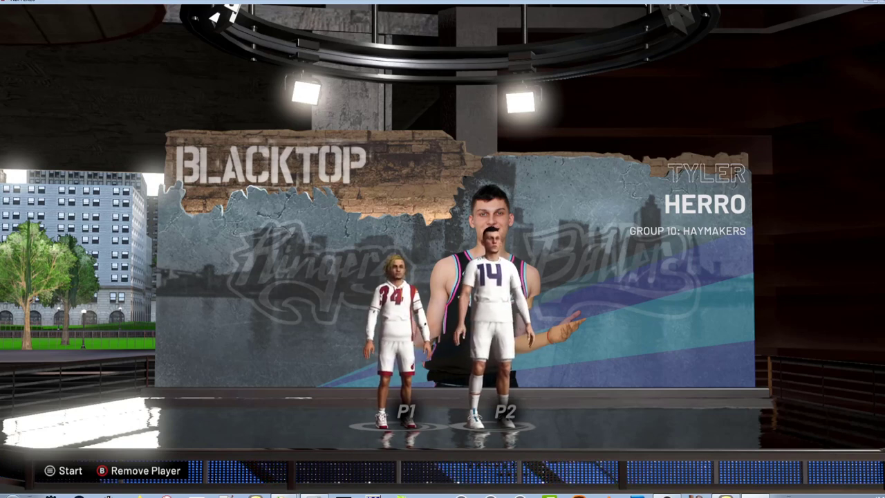
Start the Ringers vs Ballerz 1v1, rematch it, then pause on the Quit/Rematch menu.
{"action": "key", "text": "Return"}
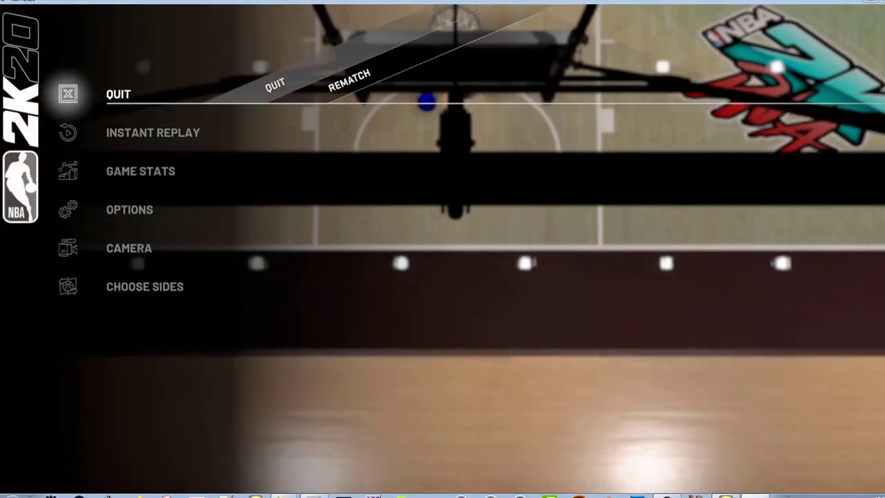
{"action": "key", "text": "Return"}
{"action": "key", "text": "Return"}
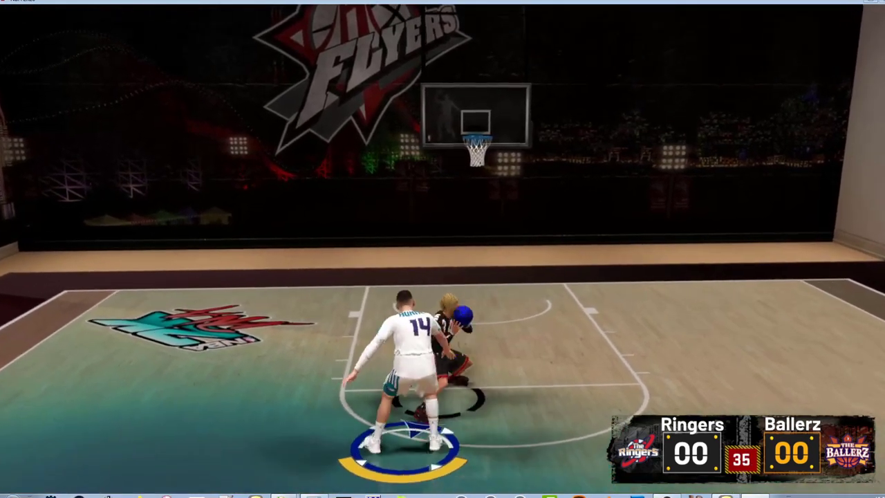
{"action": "key", "text": "Escape"}
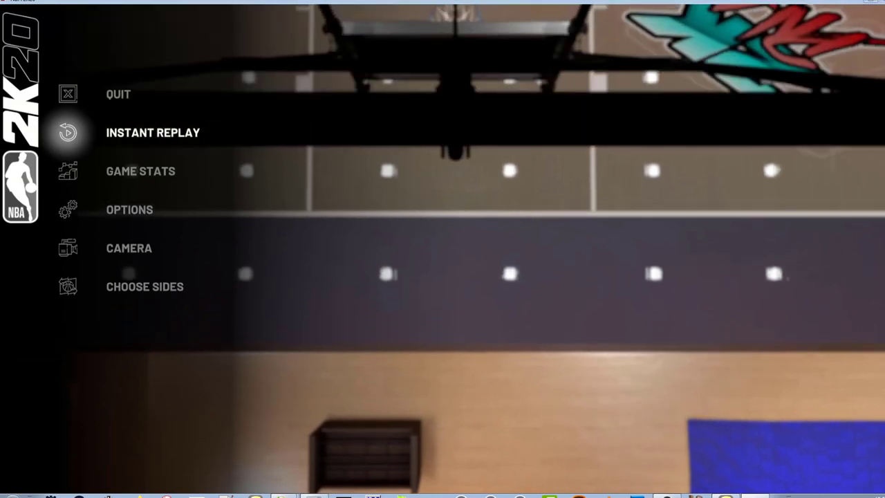
{"action": "key", "text": "Up"}
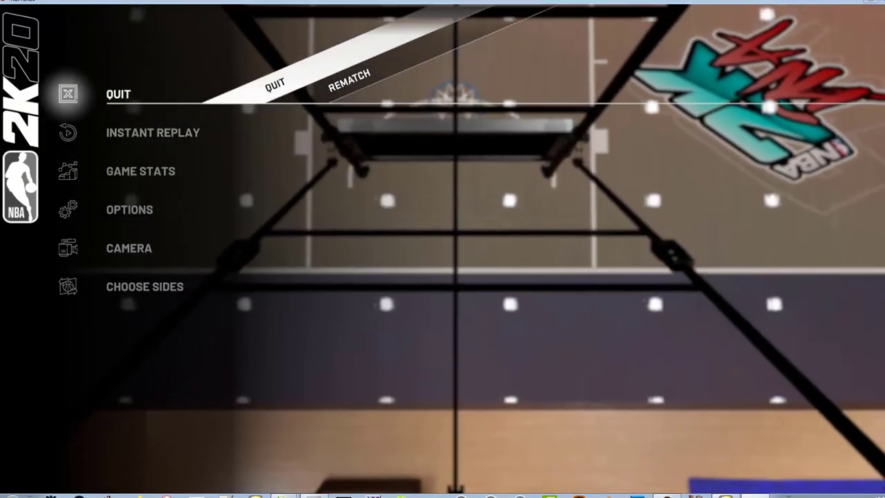